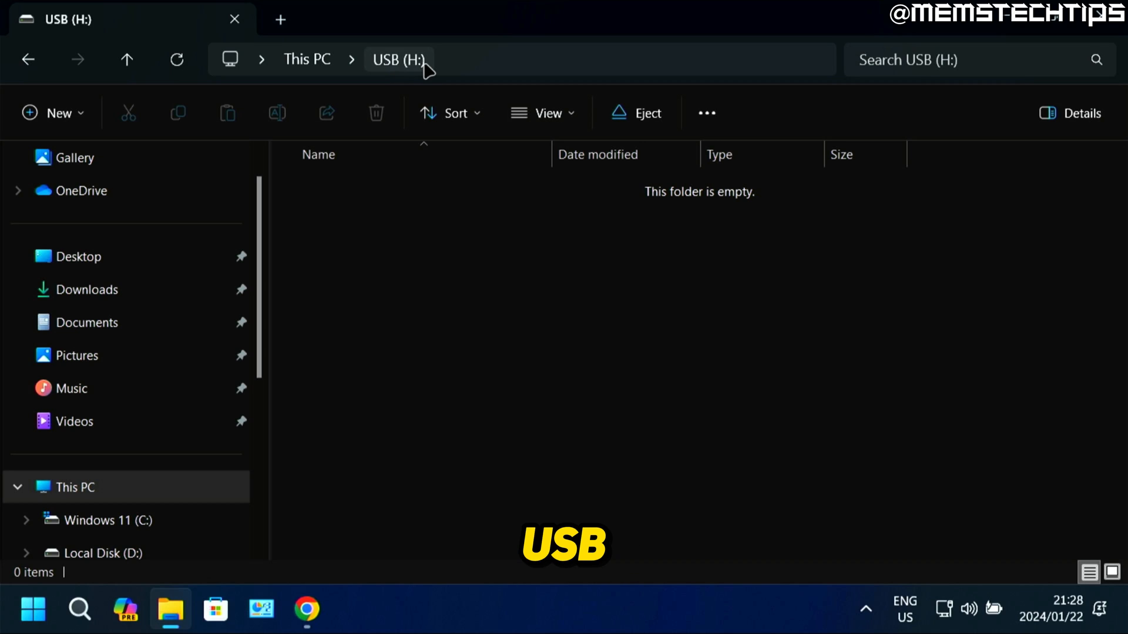
# Switch to Chrome and download ventoy-1.0.96-windows.zip from the latest Ventoy release's assets on GitHub.
pyautogui.click(1004, 22)
pyautogui.click(306, 609)
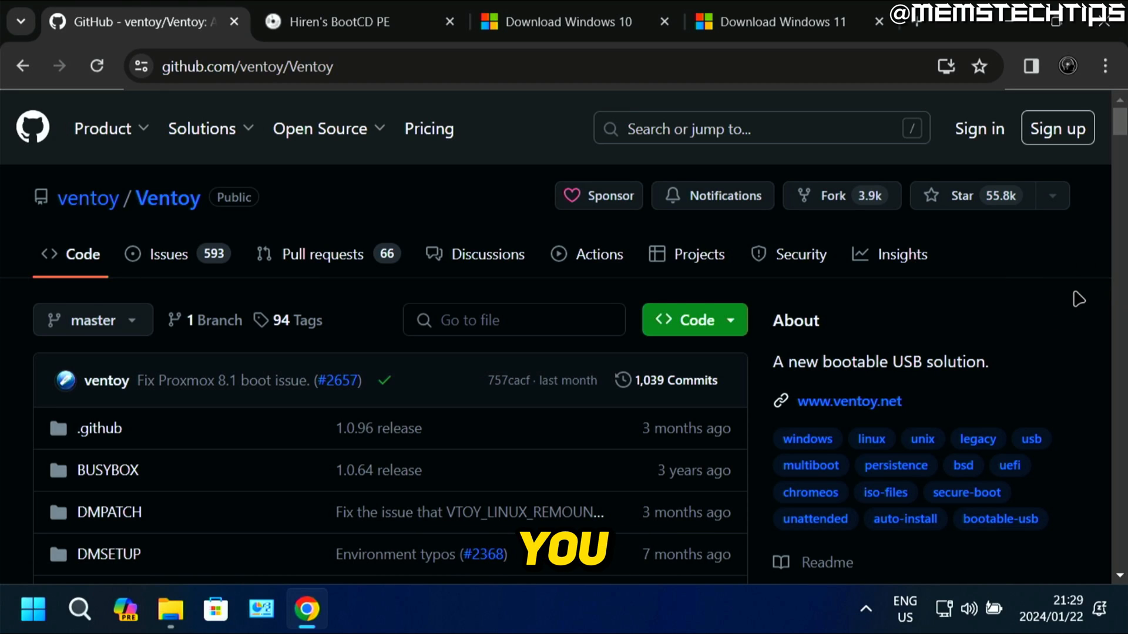
pyautogui.scroll(-10, 1079, 300)
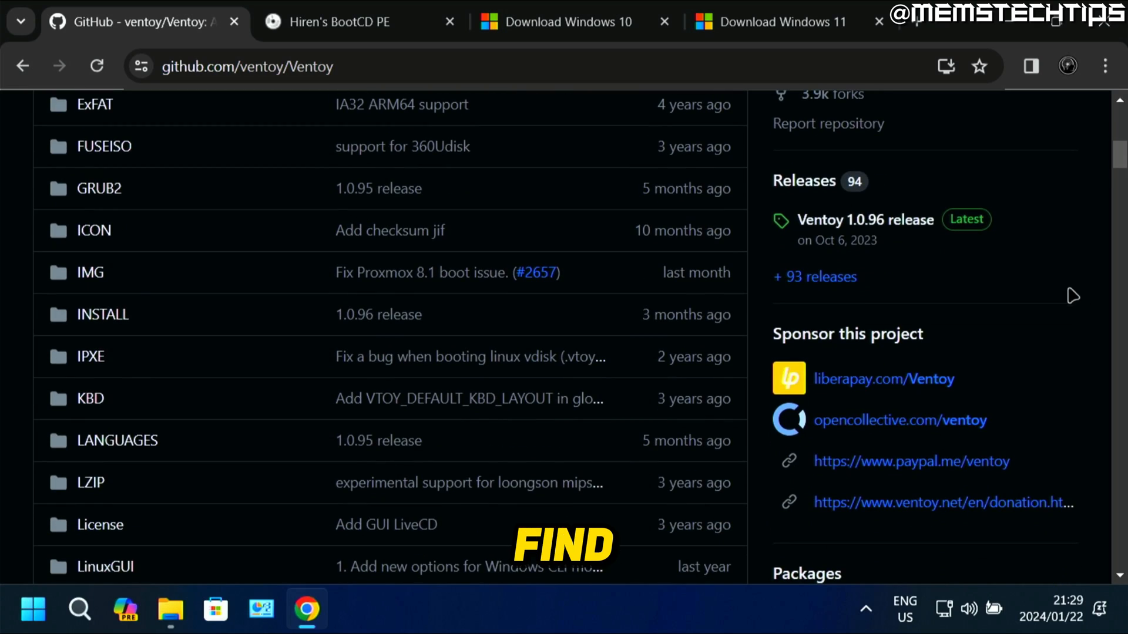
pyautogui.click(842, 221)
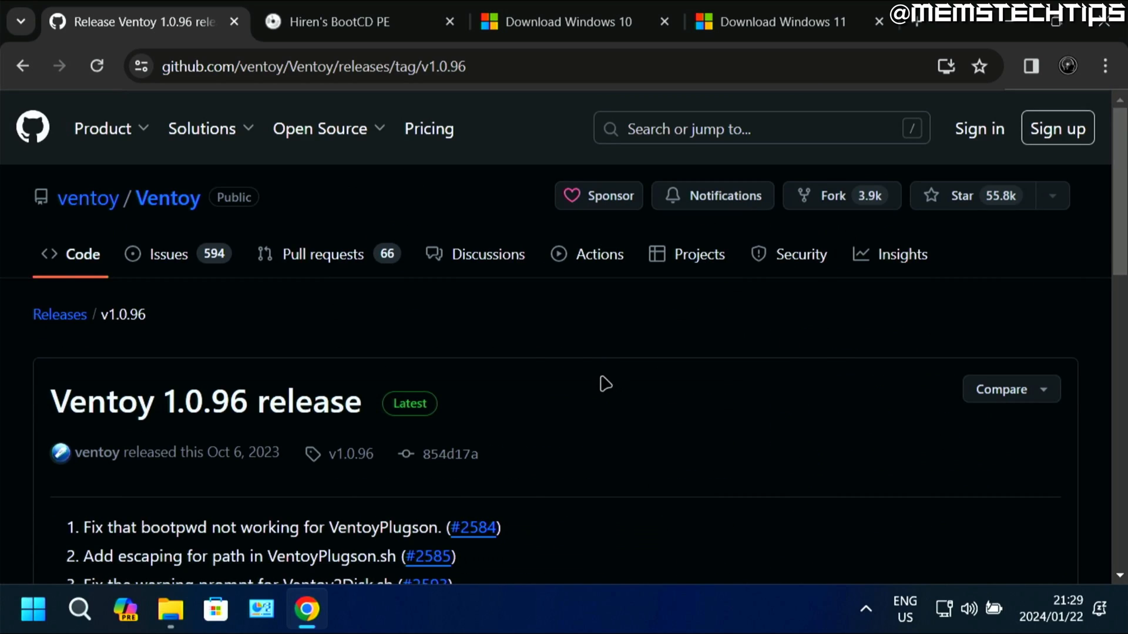
pyautogui.scroll(-15, 605, 384)
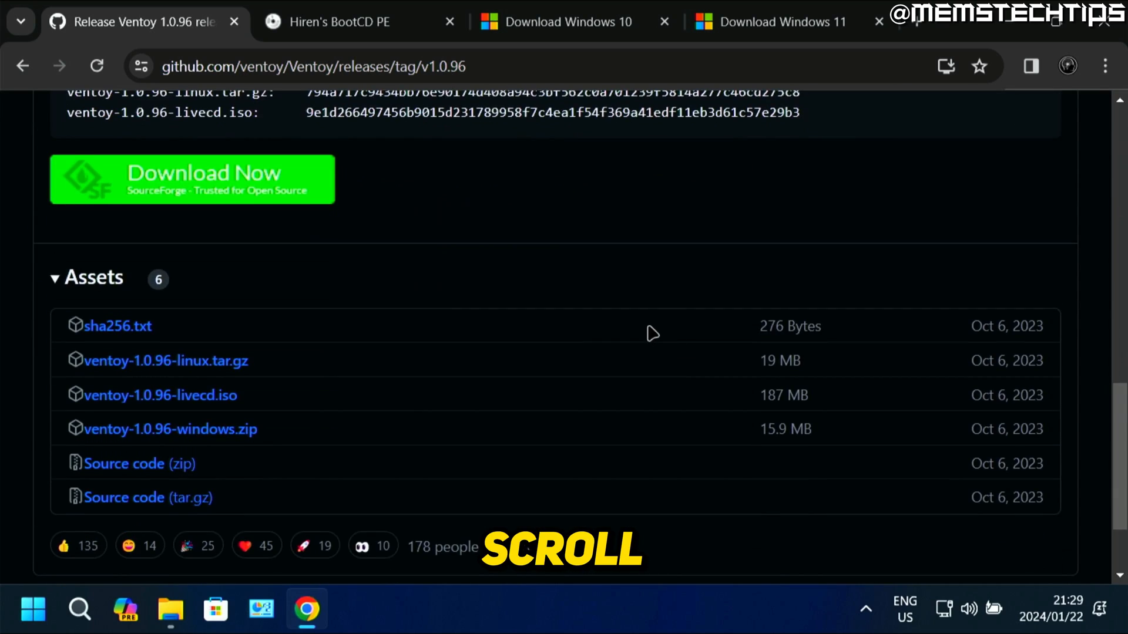
pyautogui.scroll(-2, 651, 334)
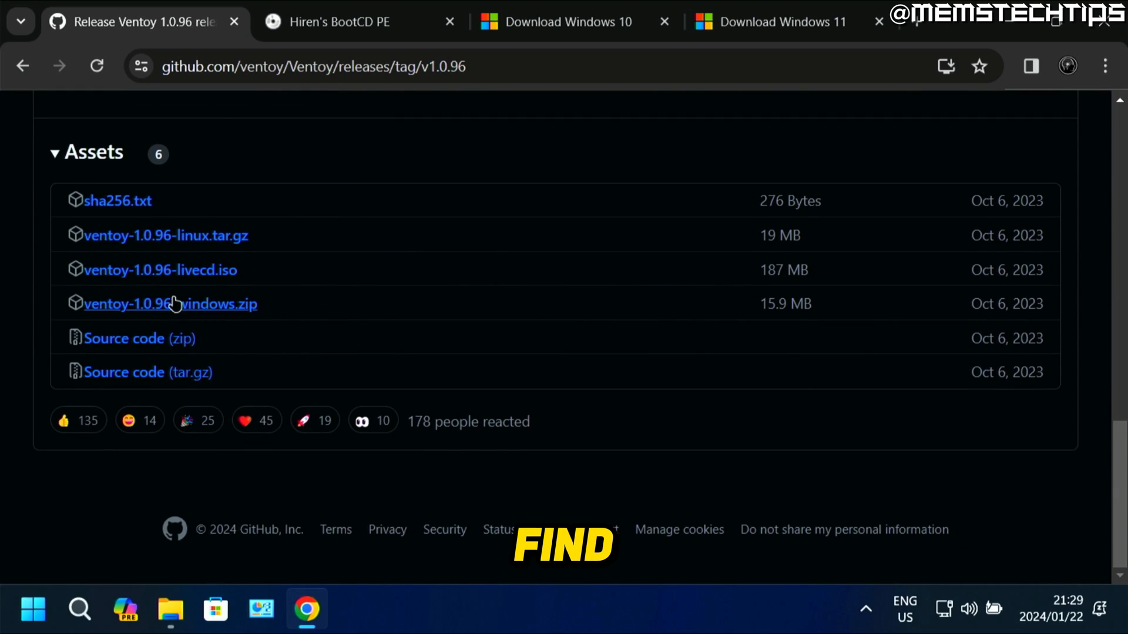
pyautogui.click(231, 305)
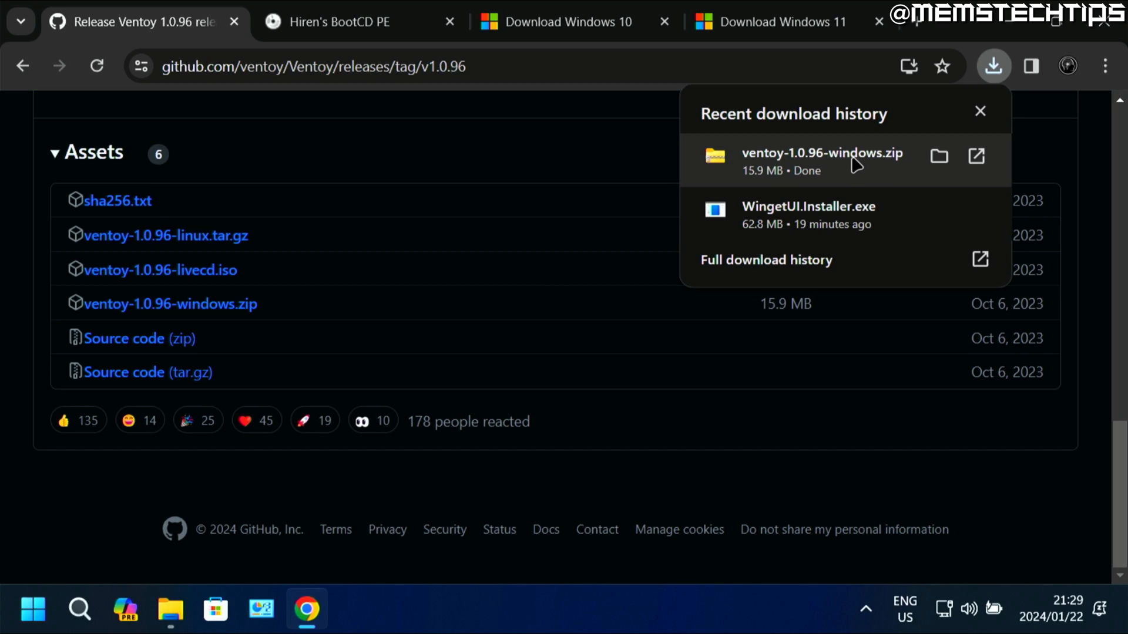
# Locate the downloaded ventoy-1.0.96-windows archive in its folder and extract it to the default destination.
pyautogui.click(939, 157)
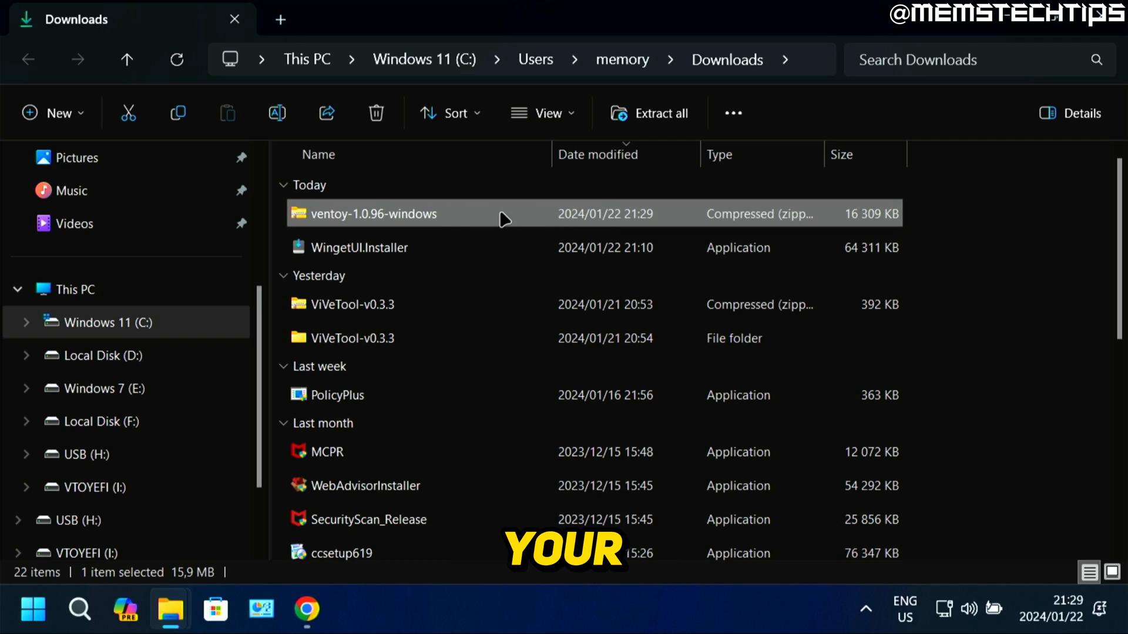
pyautogui.moveTo(504, 220); pyautogui.dragTo(1022, 249)
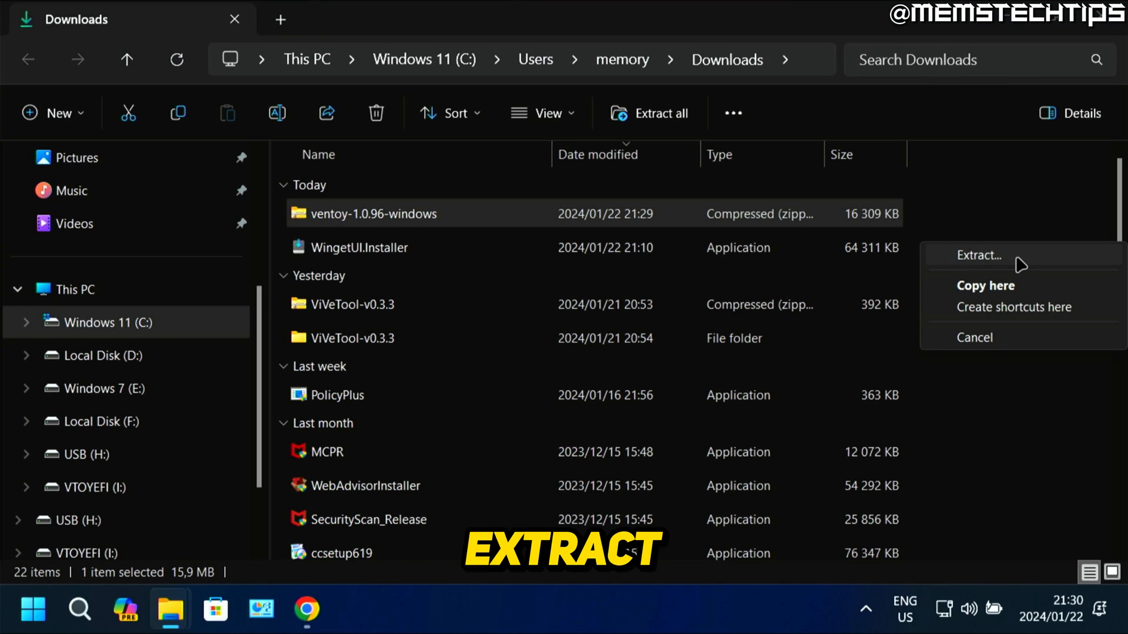
pyautogui.click(1019, 264)
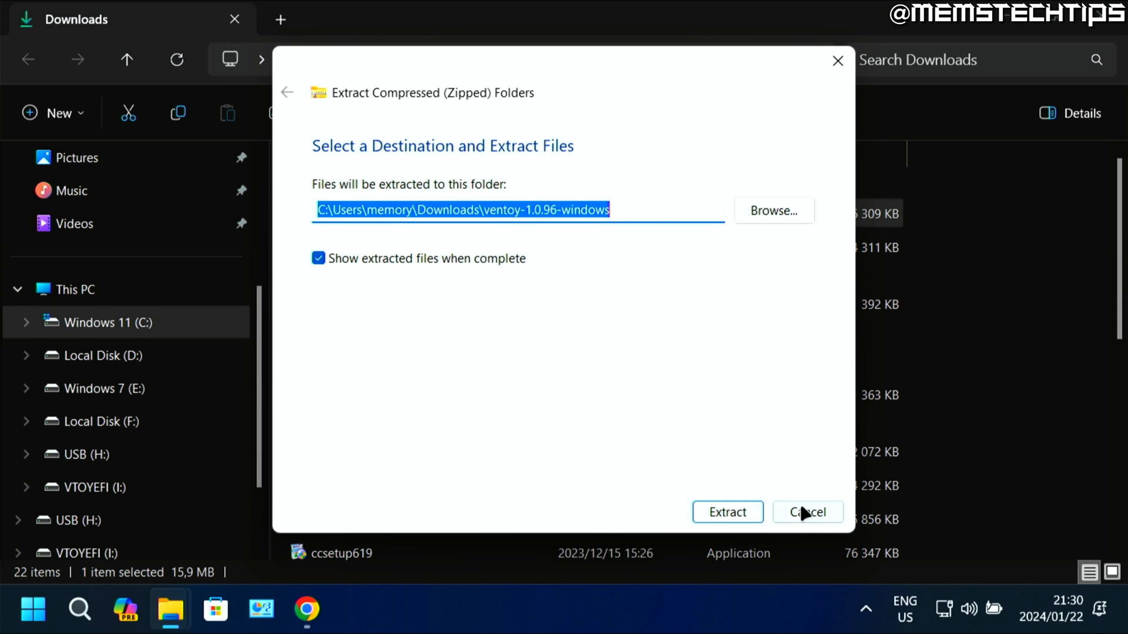
pyautogui.click(749, 513)
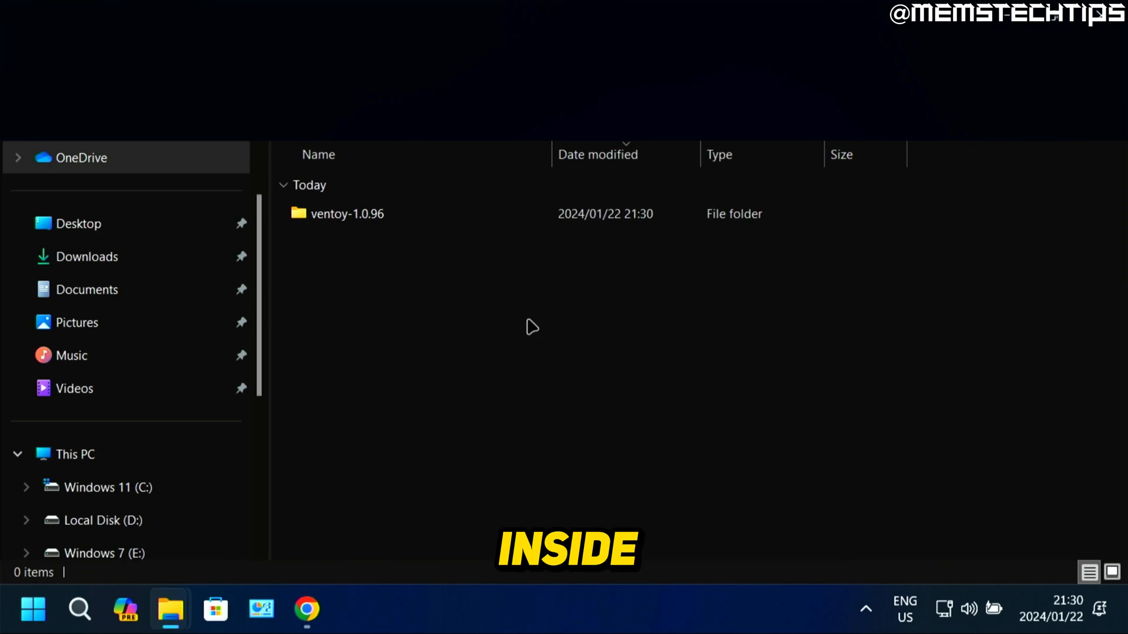
# Launch Ventoy2Disk from the extracted ventoy-1.0.96 folder.
pyautogui.doubleClick(374, 215)
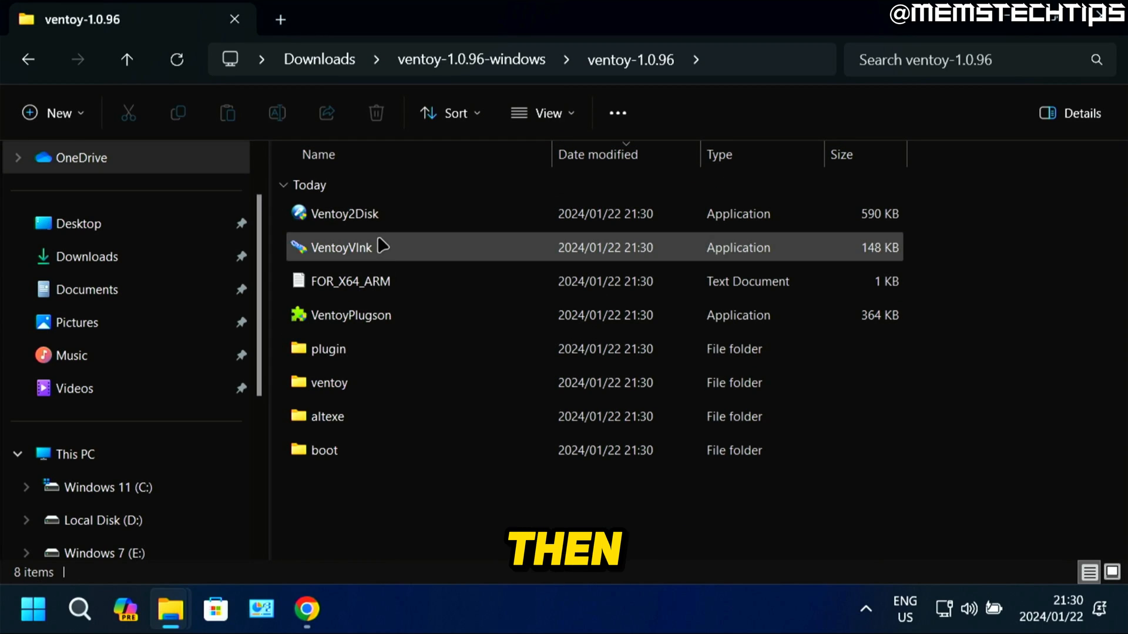
pyautogui.click(351, 219)
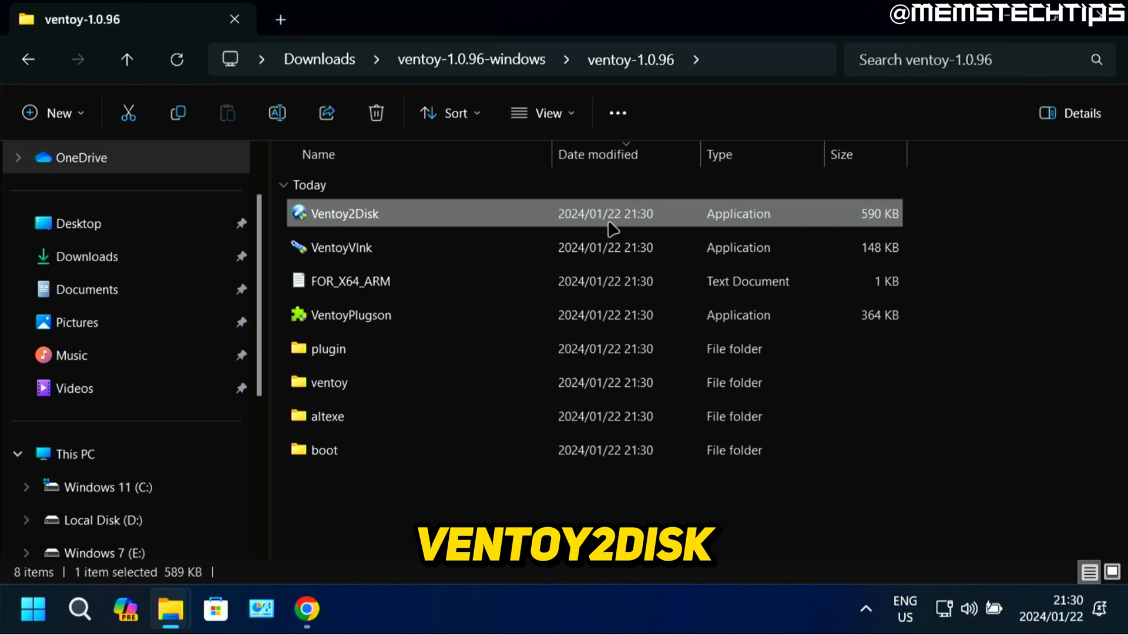
pyautogui.doubleClick(392, 216)
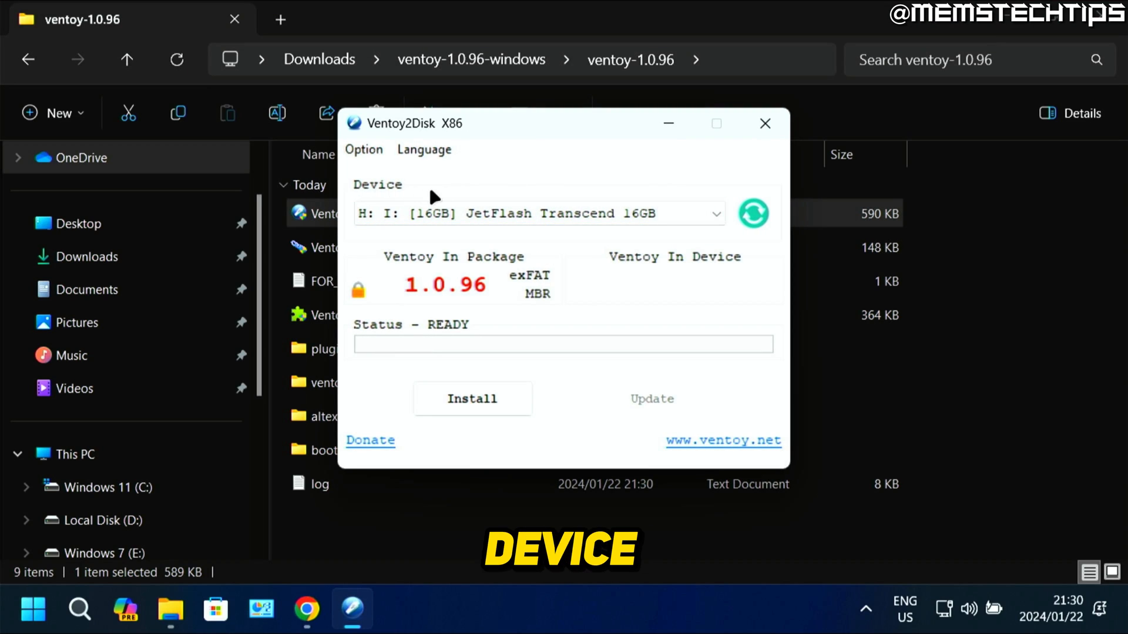
# Choose the 16GB JetFlash Transcend USB drive (H: I:) as the target device.
pyautogui.click(622, 219)
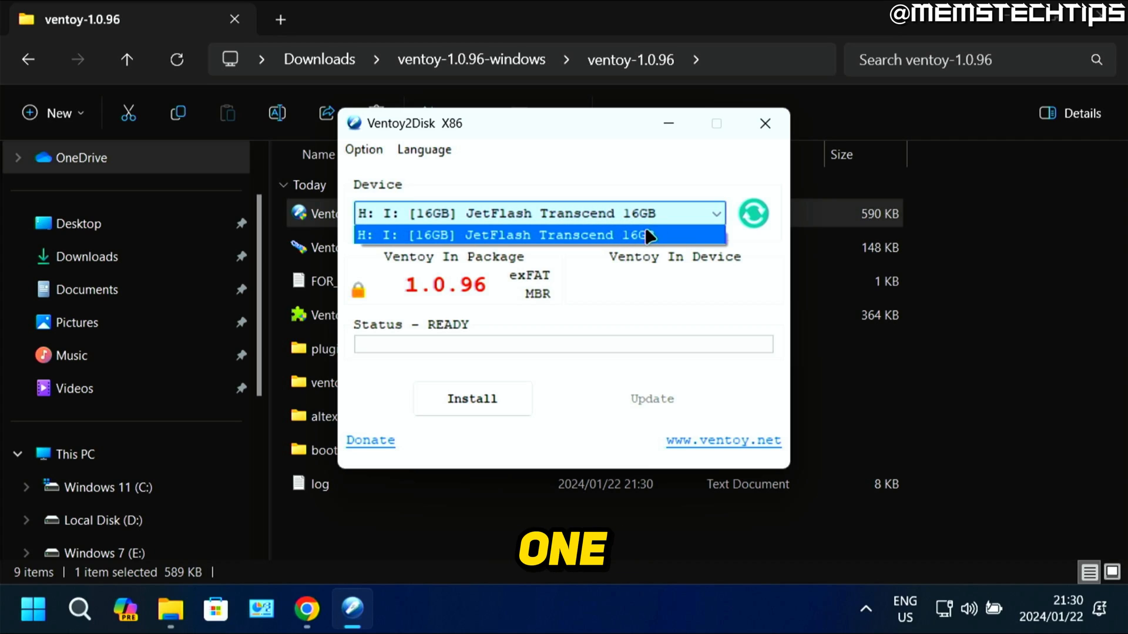
pyautogui.click(678, 236)
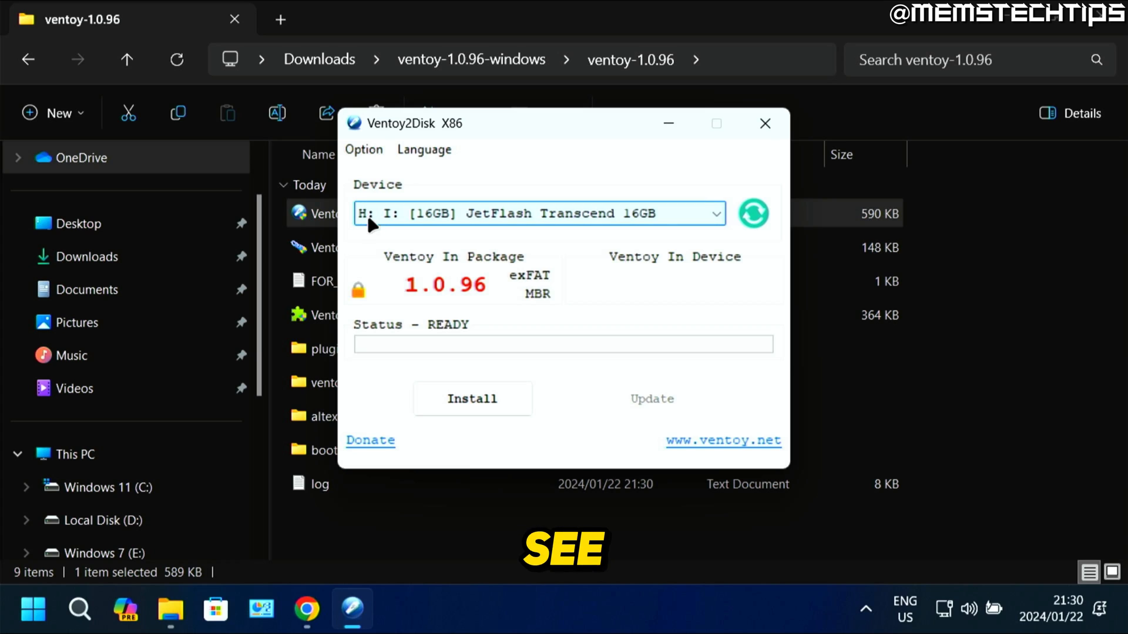
pyautogui.click(645, 213)
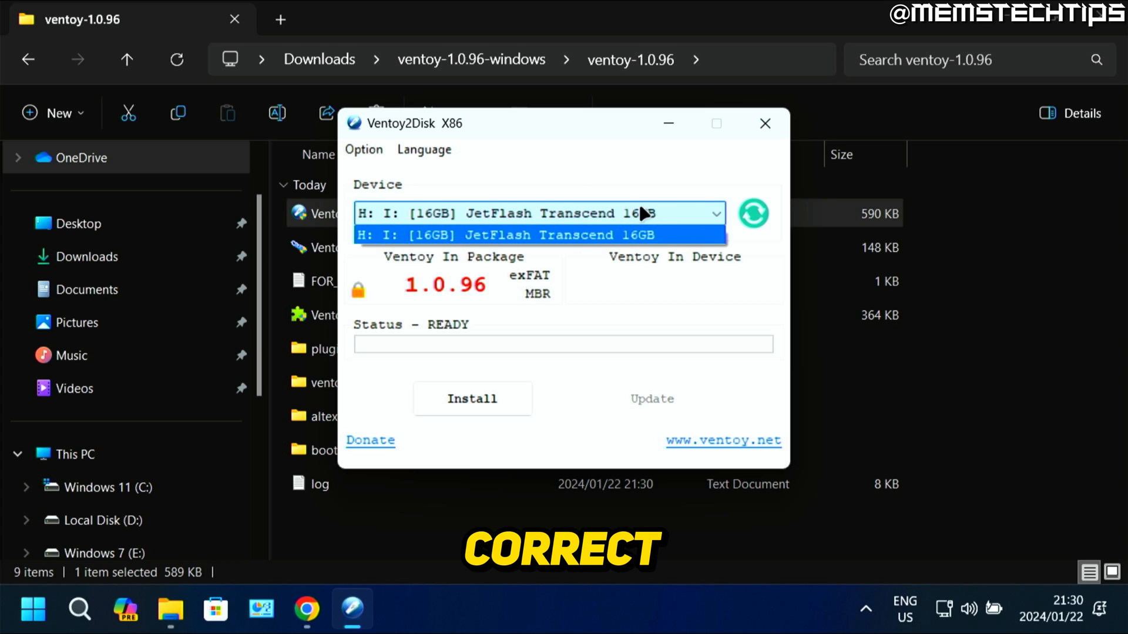
pyautogui.click(646, 236)
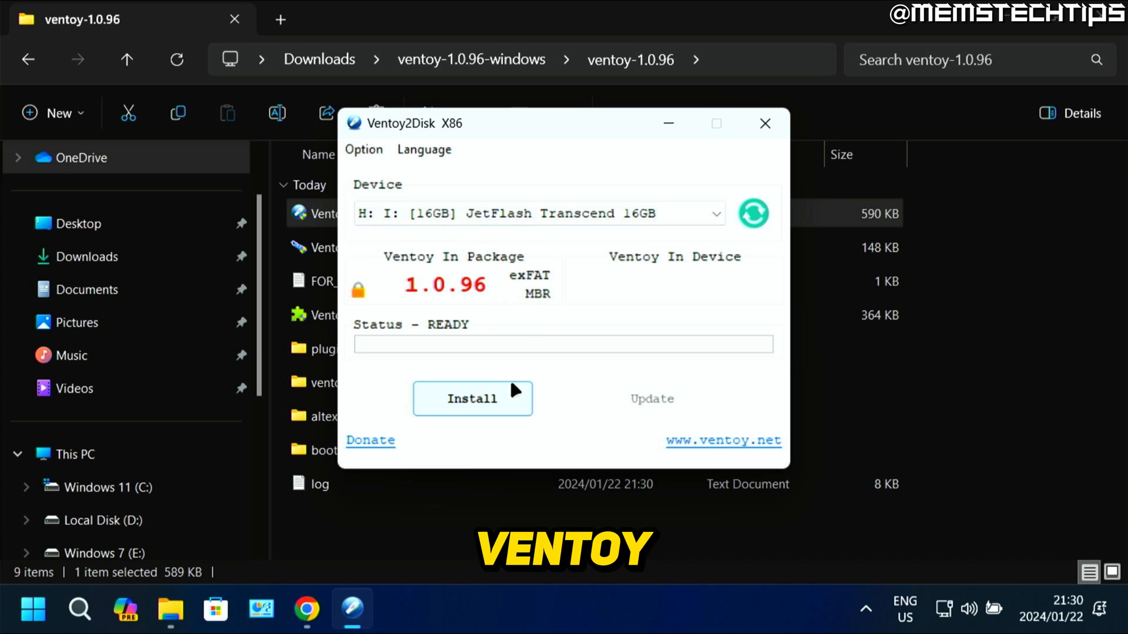
# Install Ventoy on the selected USB device, accept both formatting confirmations, and close Ventoy2Disk.
pyautogui.click(510, 396)
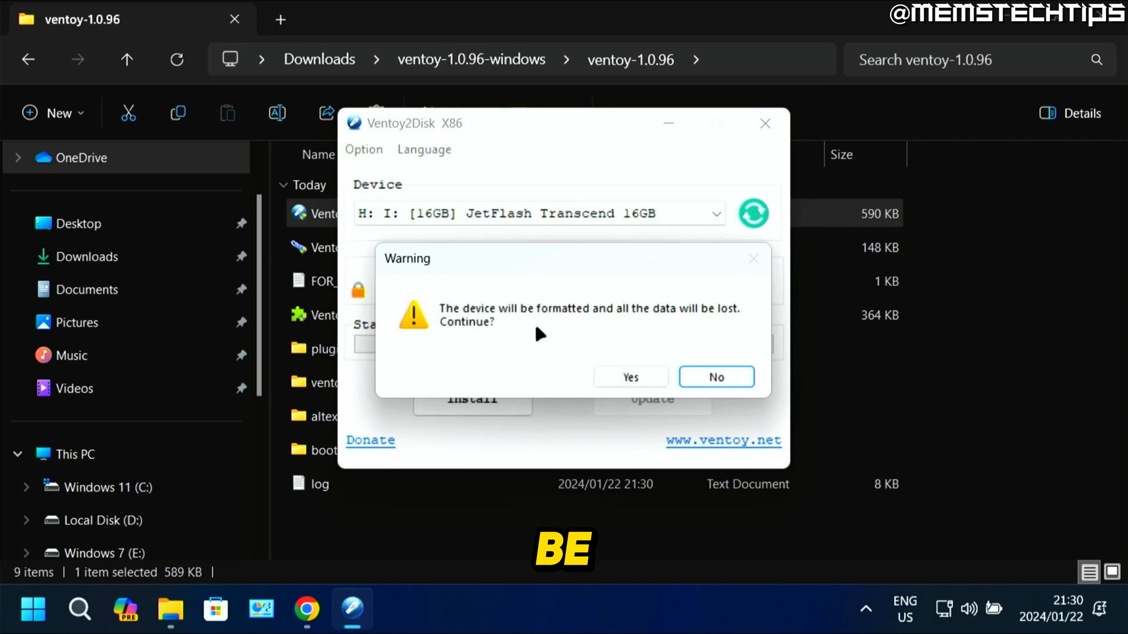
pyautogui.click(647, 376)
pyautogui.click(649, 376)
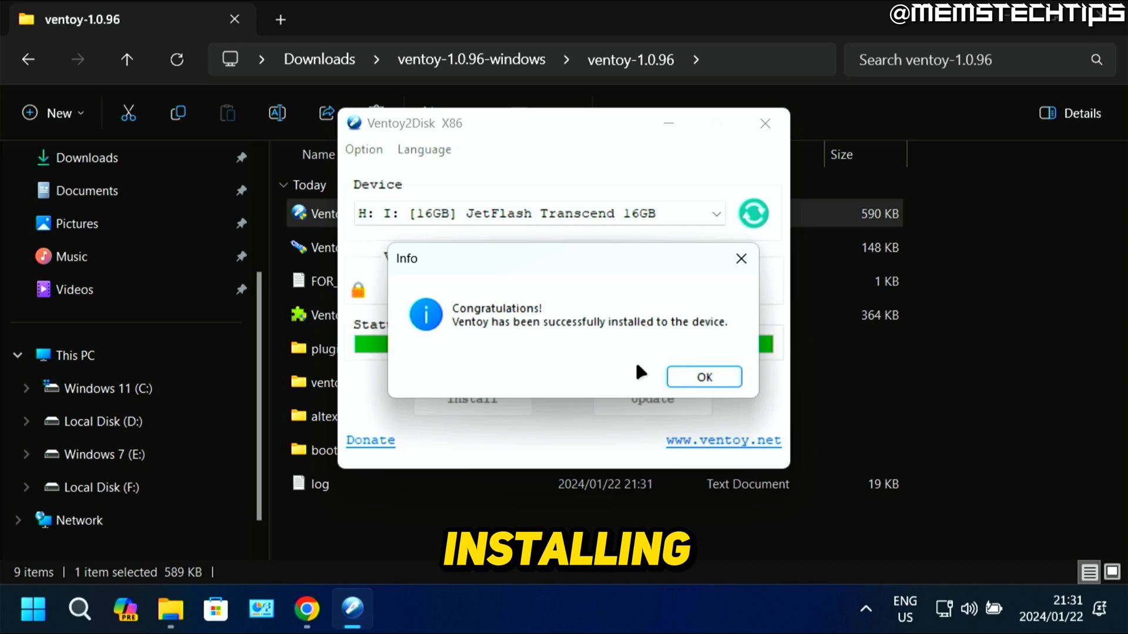
pyautogui.click(705, 377)
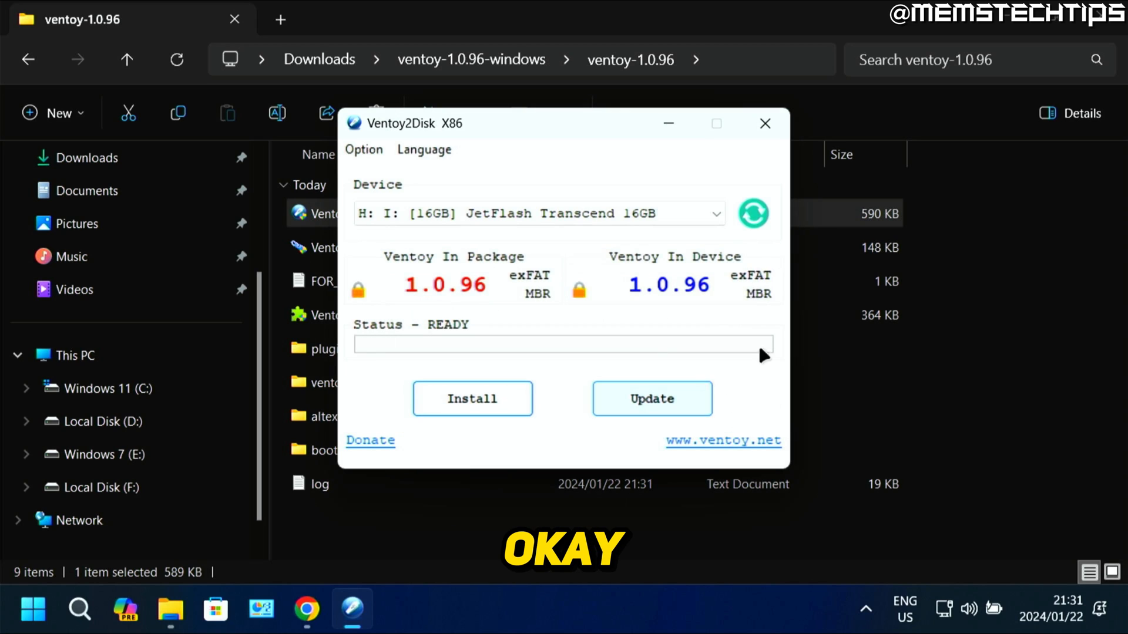
pyautogui.click(764, 123)
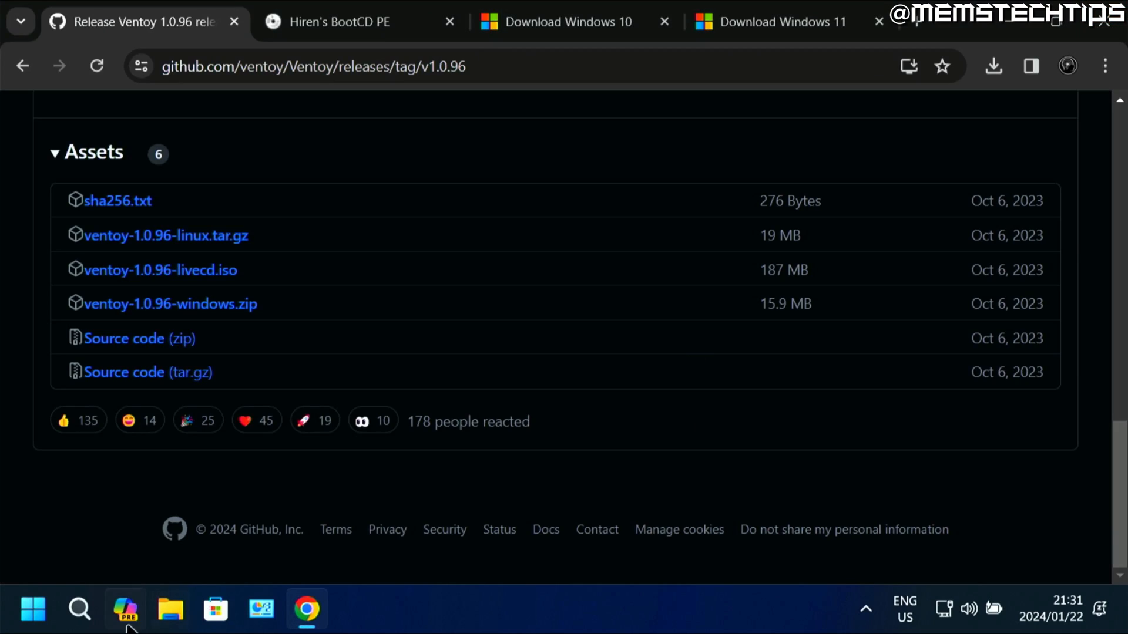
# Switch to File Explorer and inspect the contents of the Ventoy (H:) drive under This PC.
pyautogui.click(171, 609)
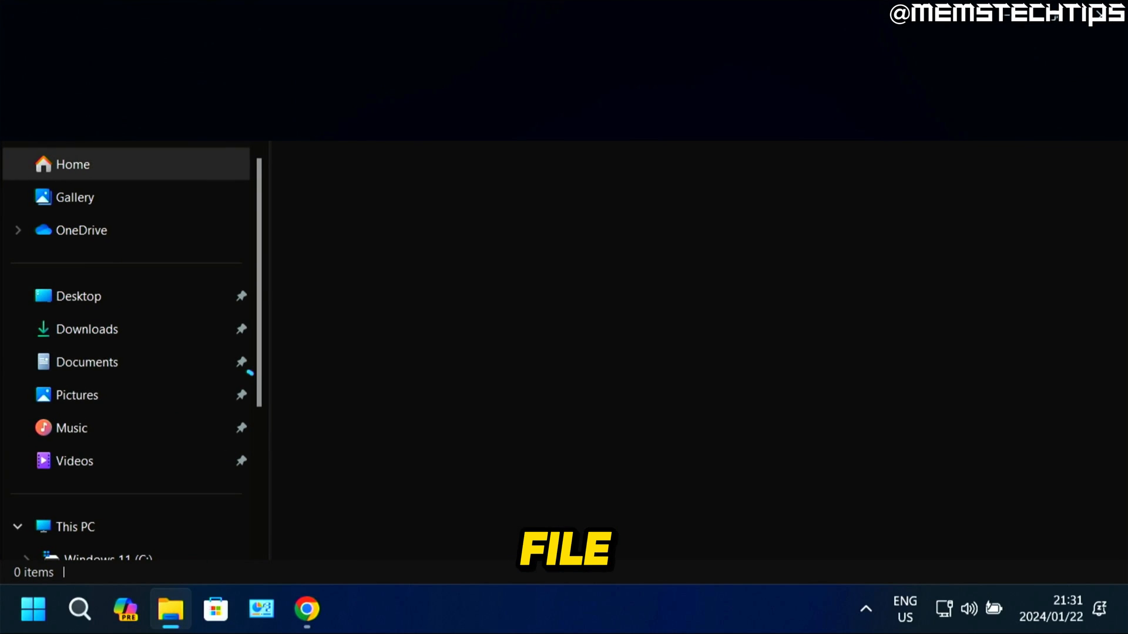
pyautogui.click(115, 524)
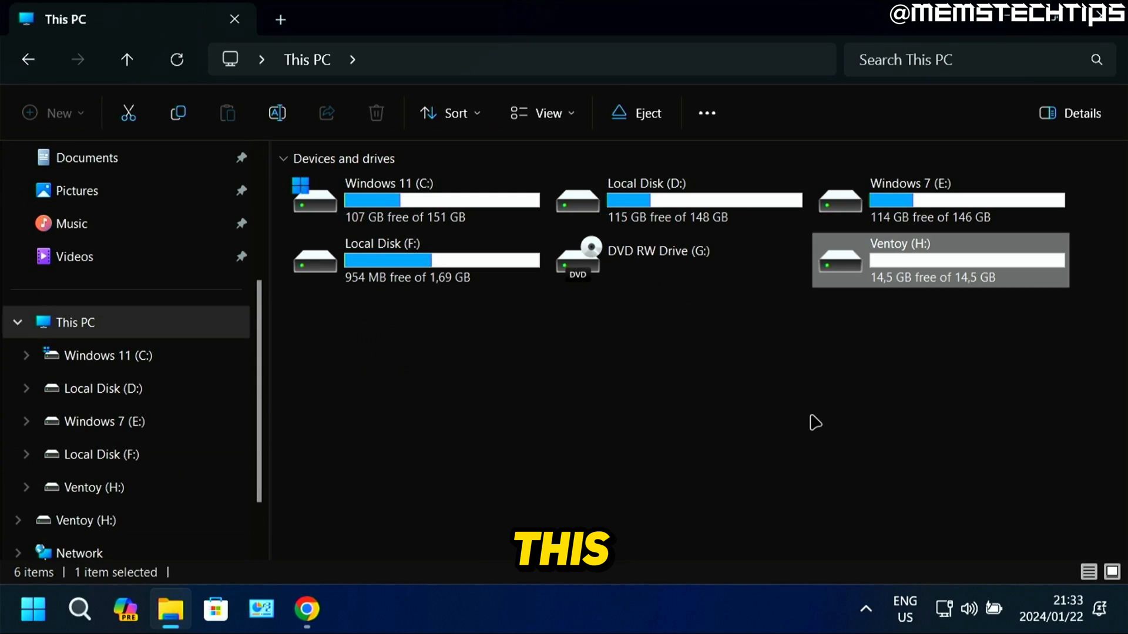
pyautogui.click(812, 418)
pyautogui.click(916, 272)
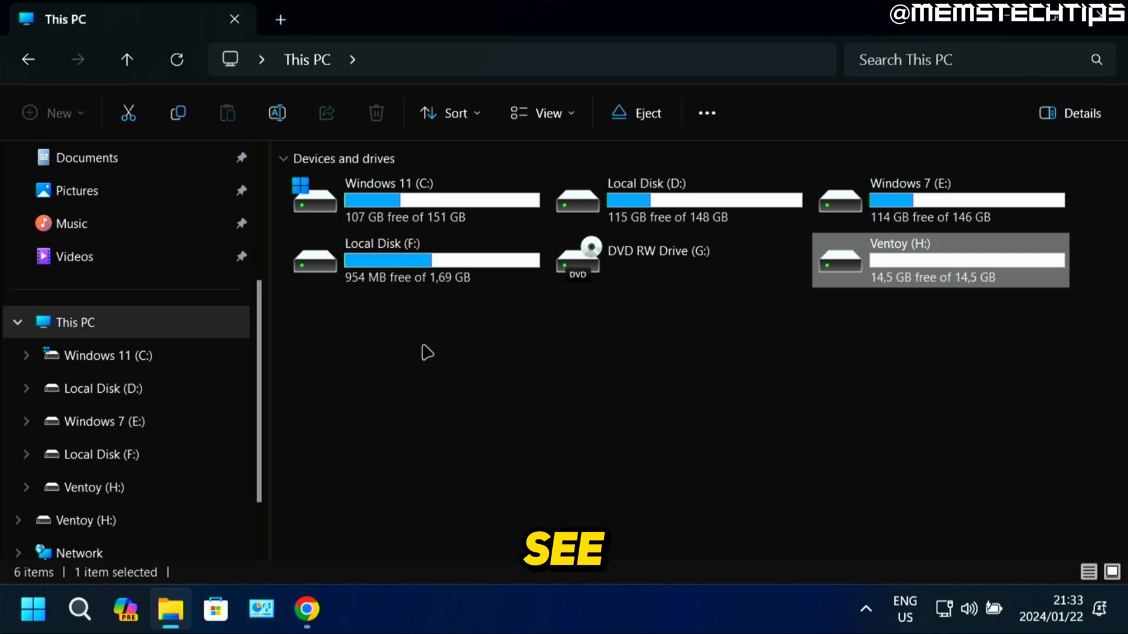
pyautogui.doubleClick(909, 263)
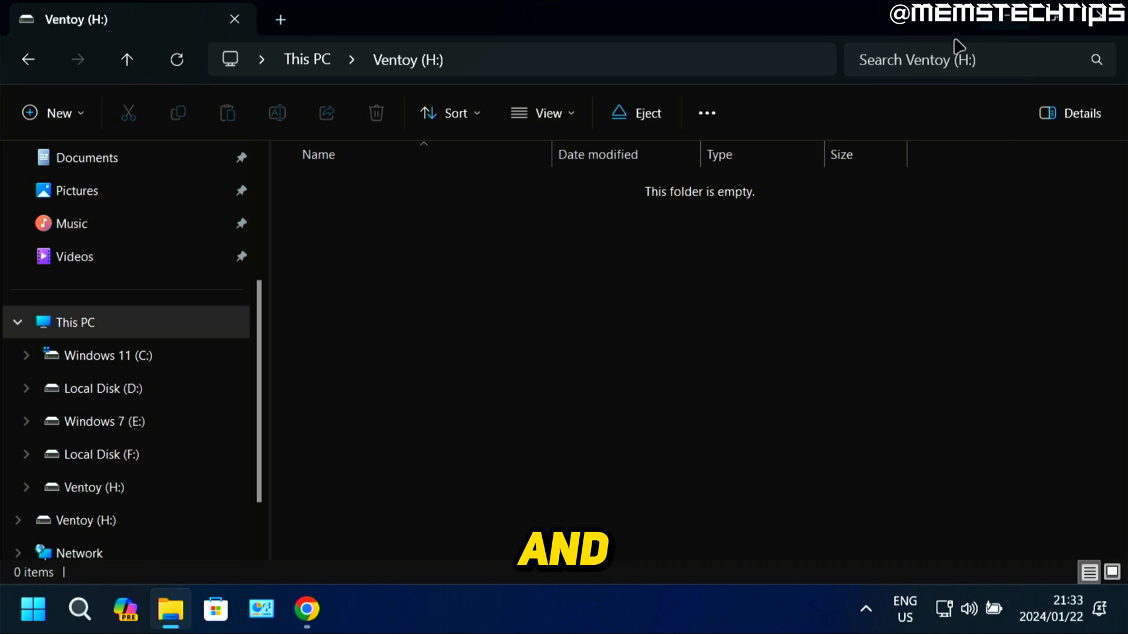
pyautogui.click(1008, 22)
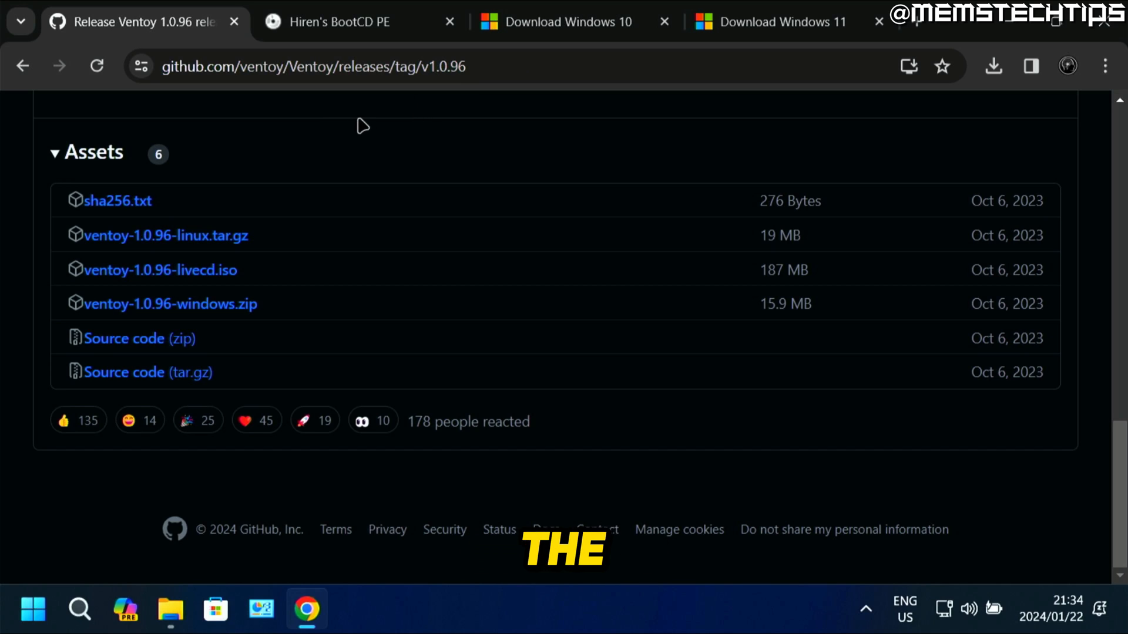
# Start downloading HBCD_PE_x64.iso from the download page of the Hiren's BootCD PE website.
pyautogui.click(382, 26)
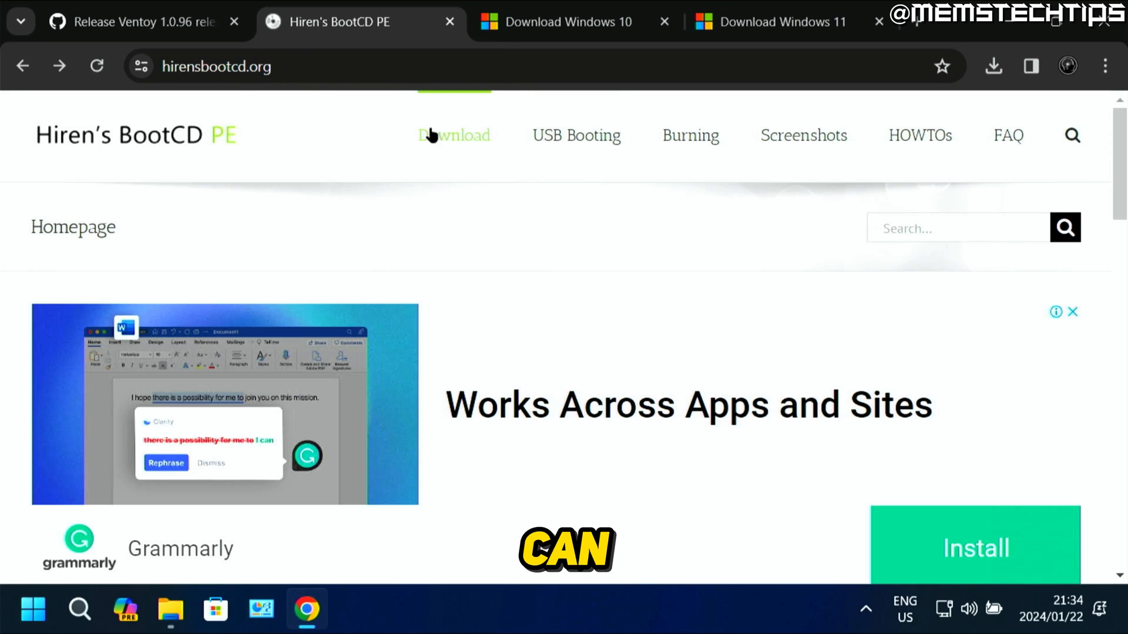
pyautogui.click(457, 144)
pyautogui.scroll(-10, 1123, 253)
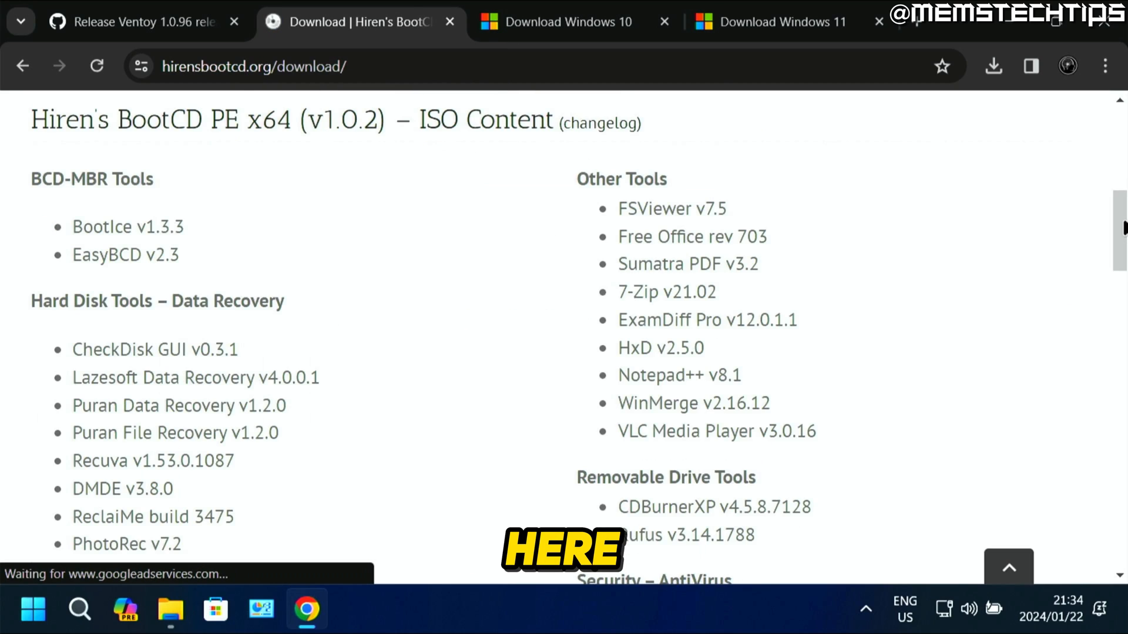
pyautogui.moveTo(1123, 232); pyautogui.dragTo(1114, 459)
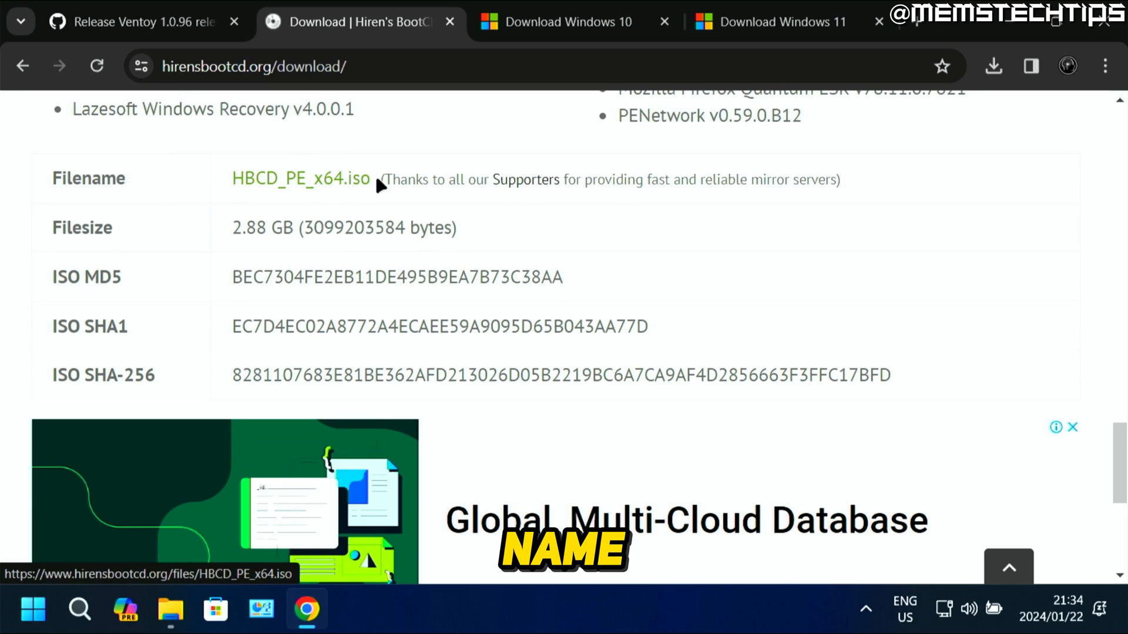
pyautogui.click(332, 182)
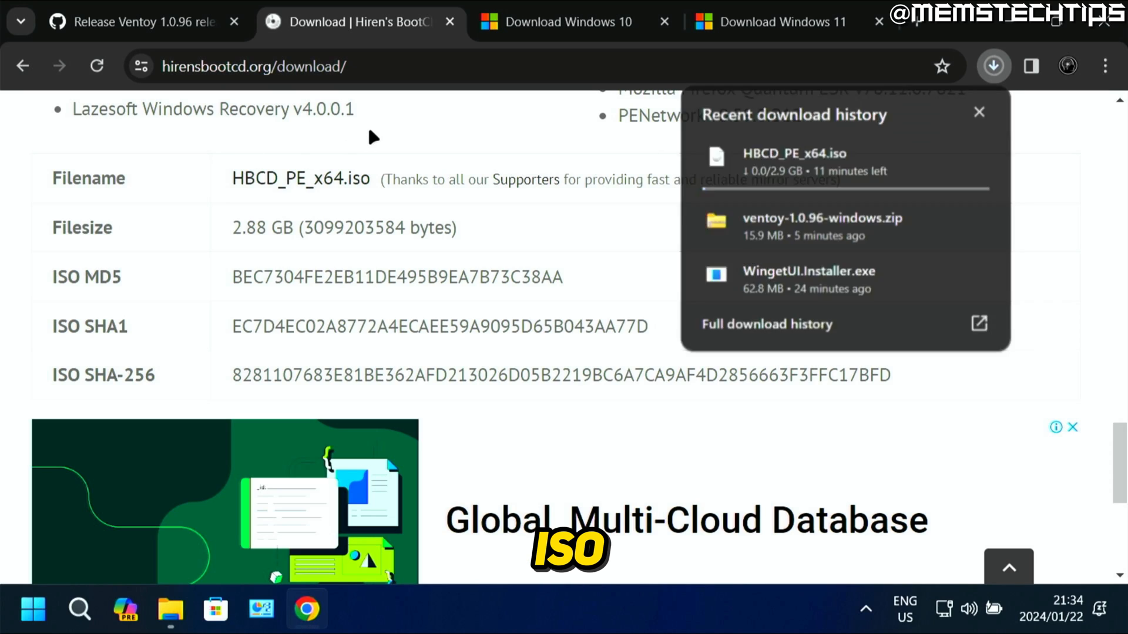
pyautogui.press('Escape')
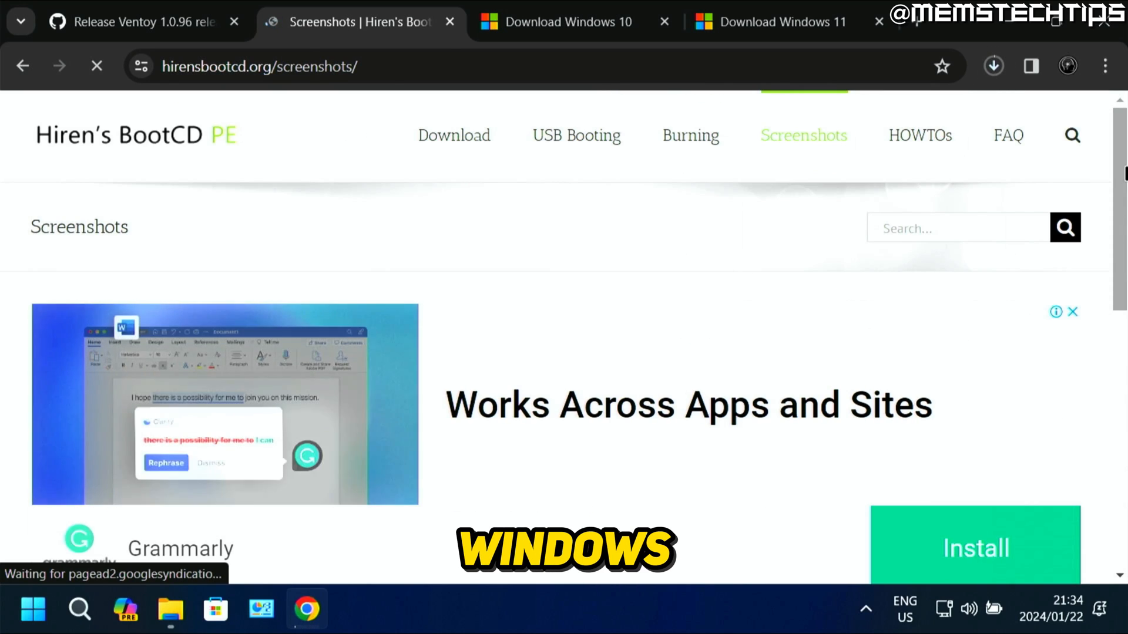
# Examine the Hiren's BootCD PE screenshots gallery, viewing the first desktop image enlarged.
pyautogui.moveTo(1122, 178); pyautogui.dragTo(1125, 356)
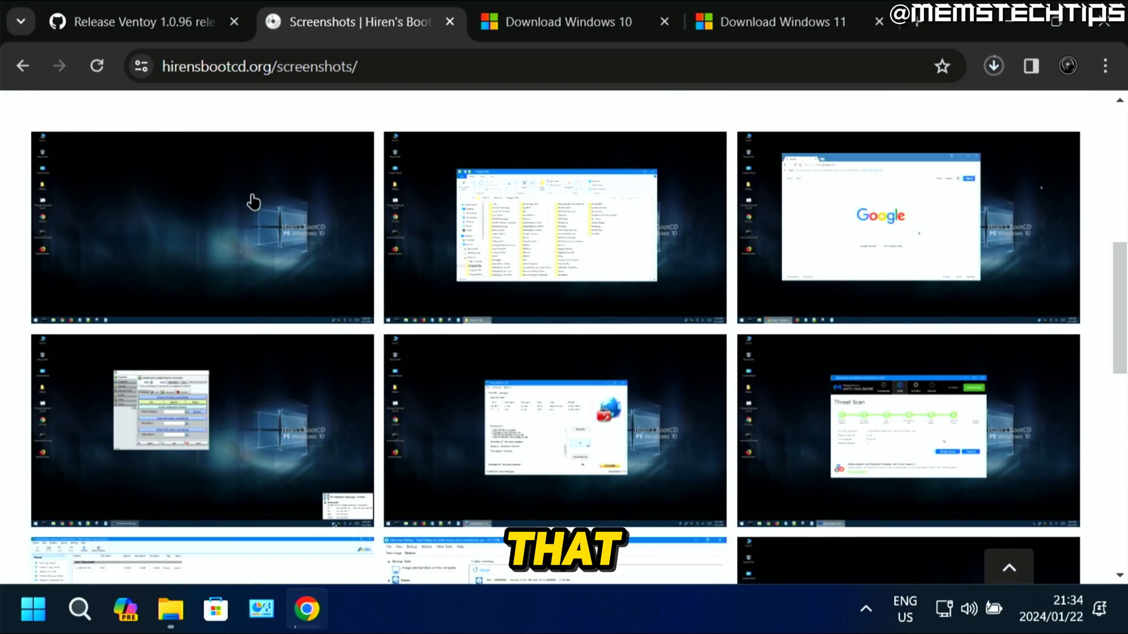
pyautogui.click(222, 211)
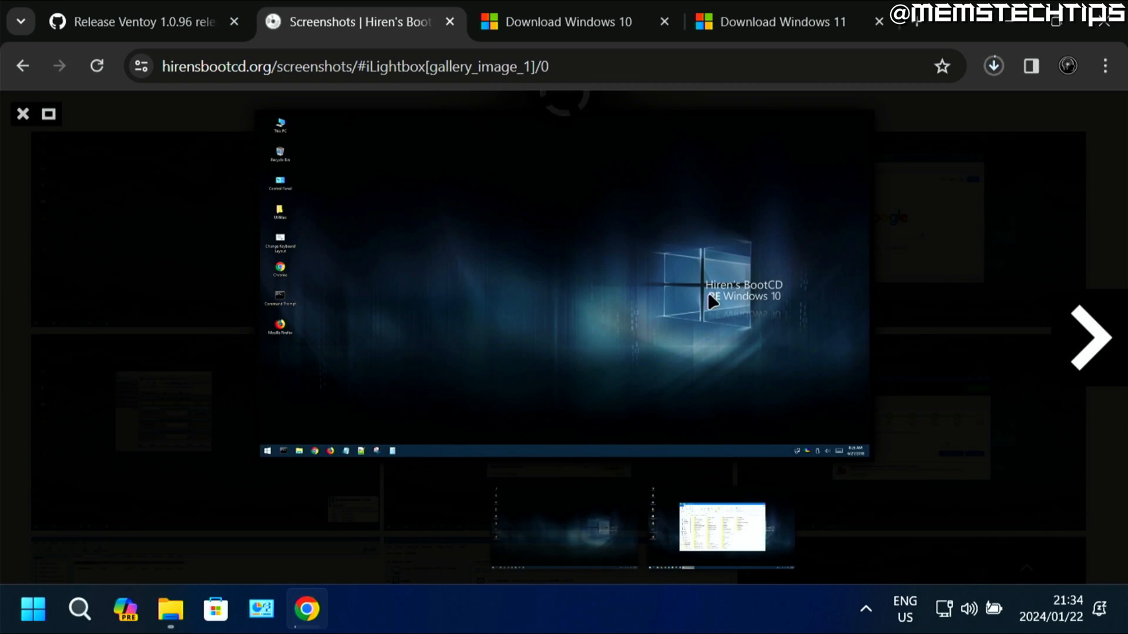
pyautogui.click(21, 117)
pyautogui.scroll(5, 1104, 352)
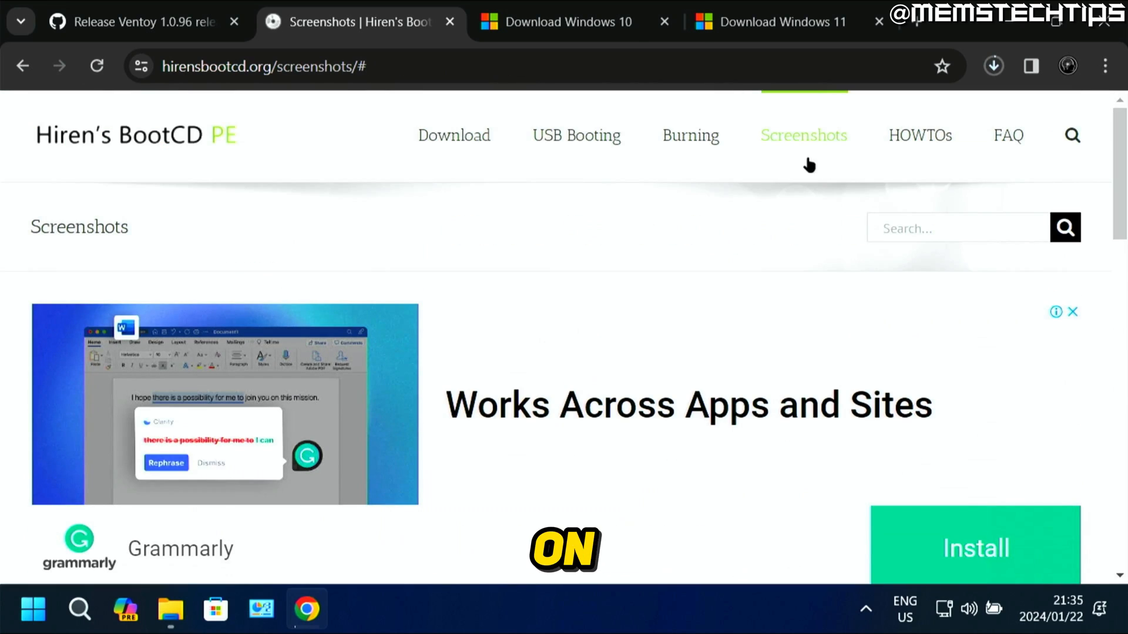
pyautogui.moveTo(1119, 156); pyautogui.dragTo(1124, 302)
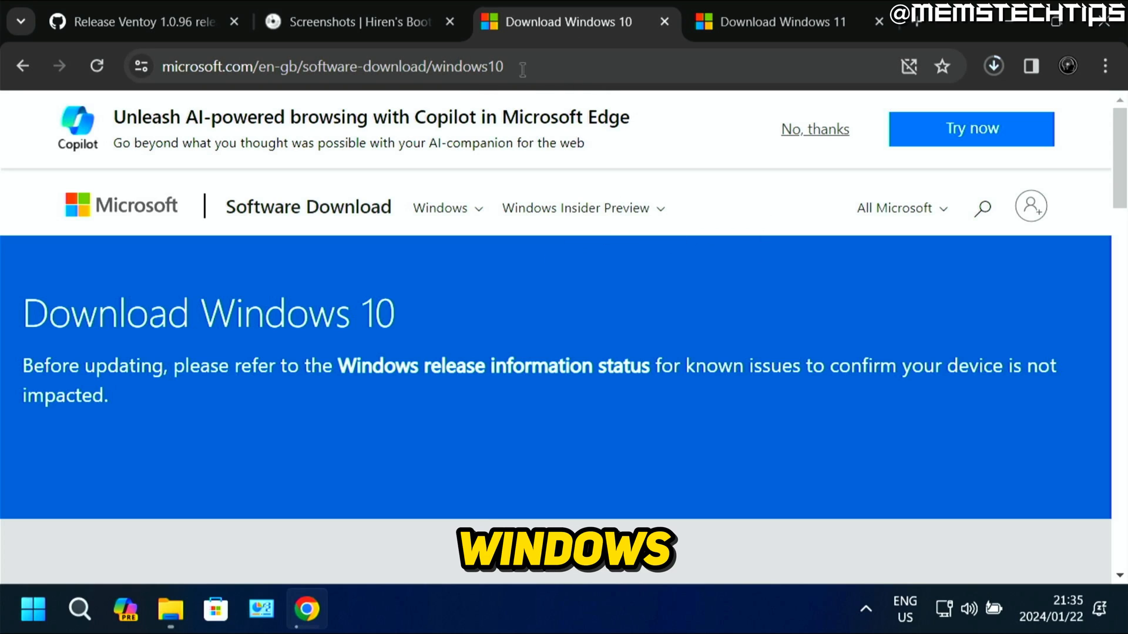
# Download the Windows 10 media creation tool from the Microsoft page and run MediaCreationTool22H2.exe.
pyautogui.scroll(-1, 729, 217)
pyautogui.scroll(-7, 726, 212)
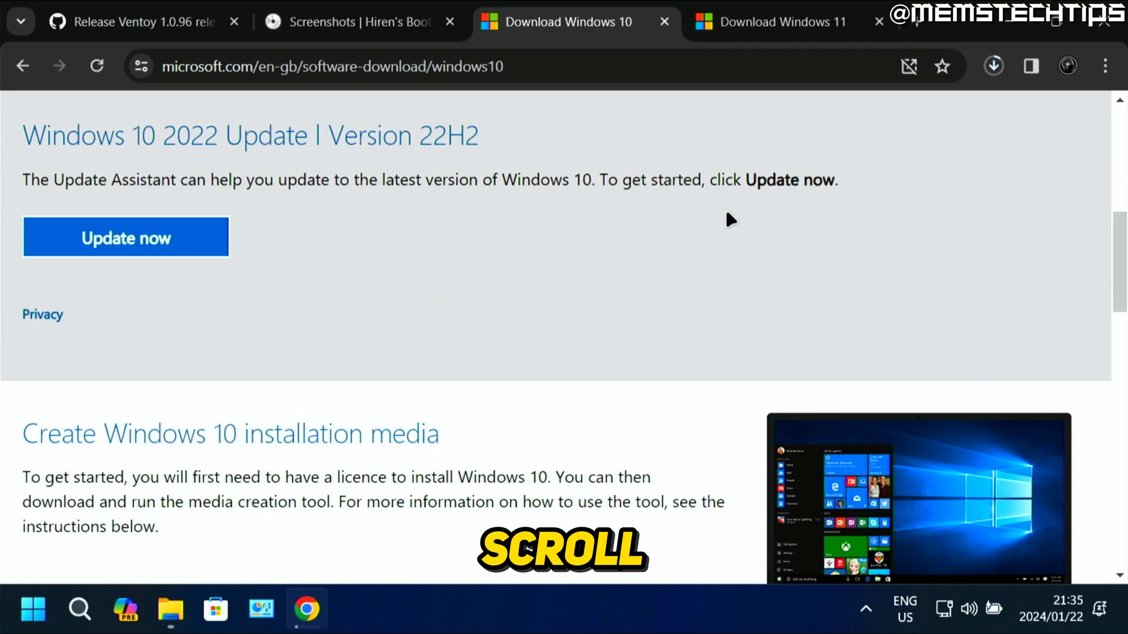
pyautogui.scroll(-4, 720, 217)
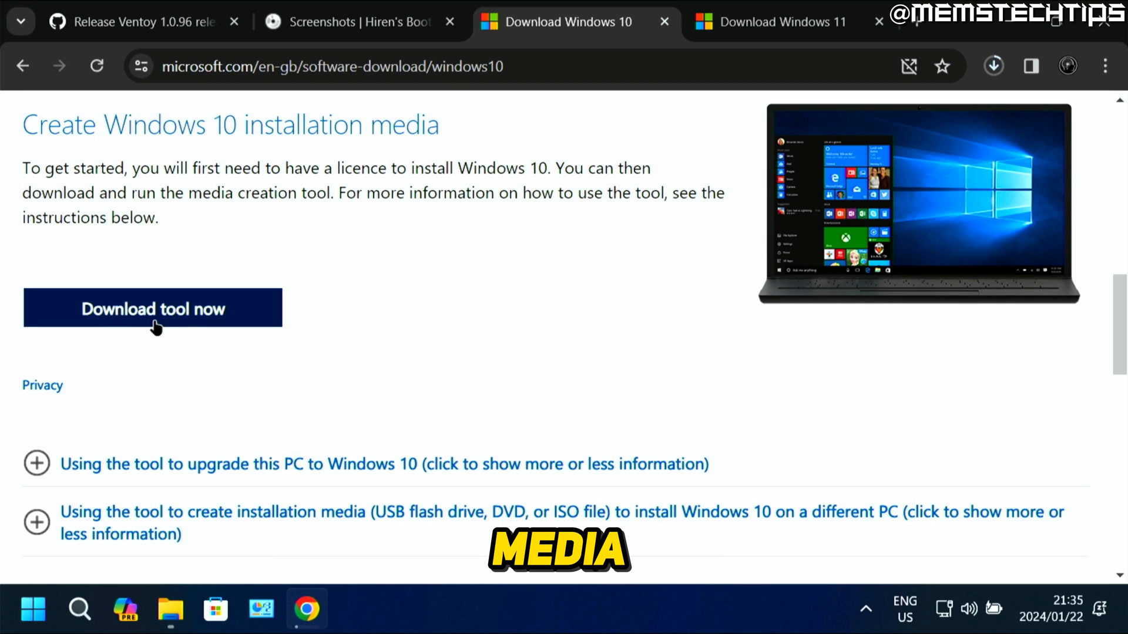
pyautogui.click(232, 311)
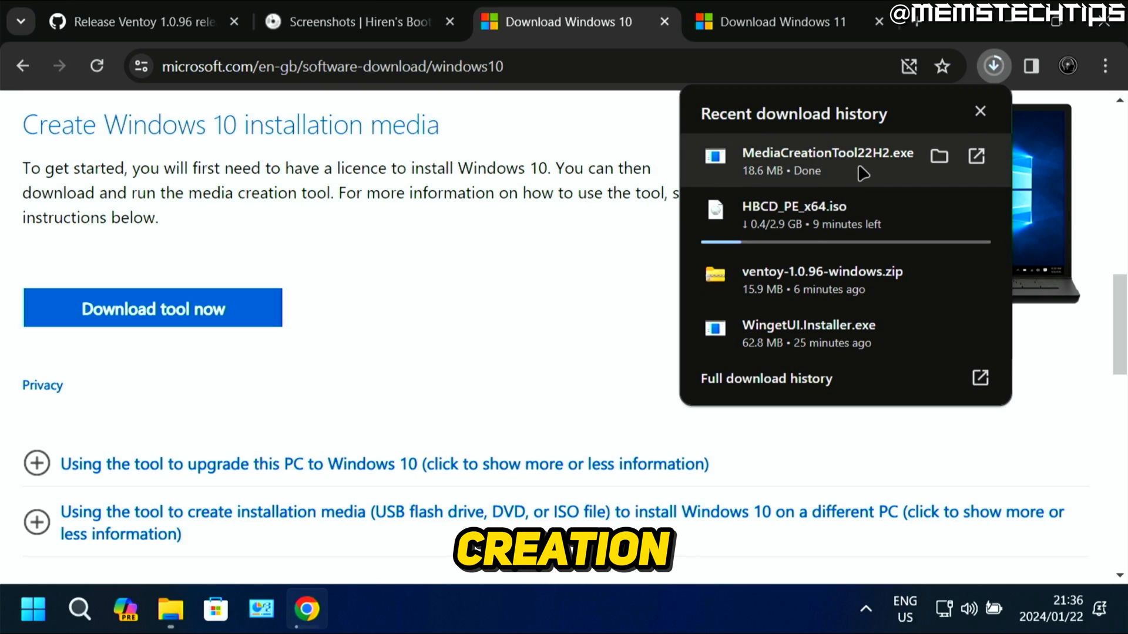
pyautogui.click(835, 170)
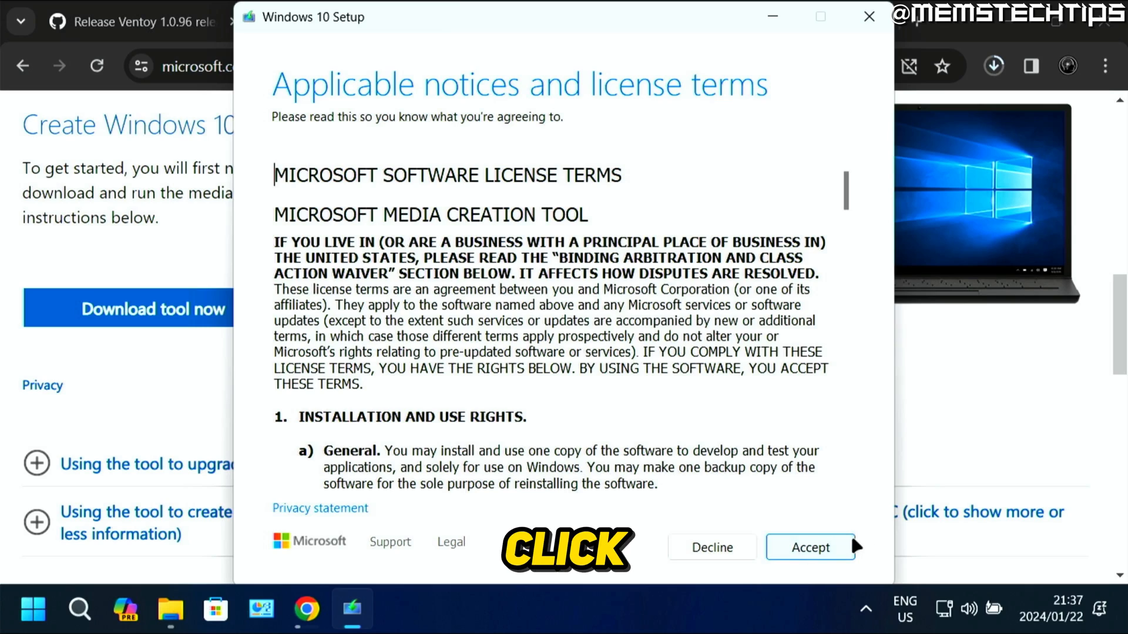
# Accept the Windows 10 Setup license terms and choose to create installation media for another PC.
pyautogui.click(850, 545)
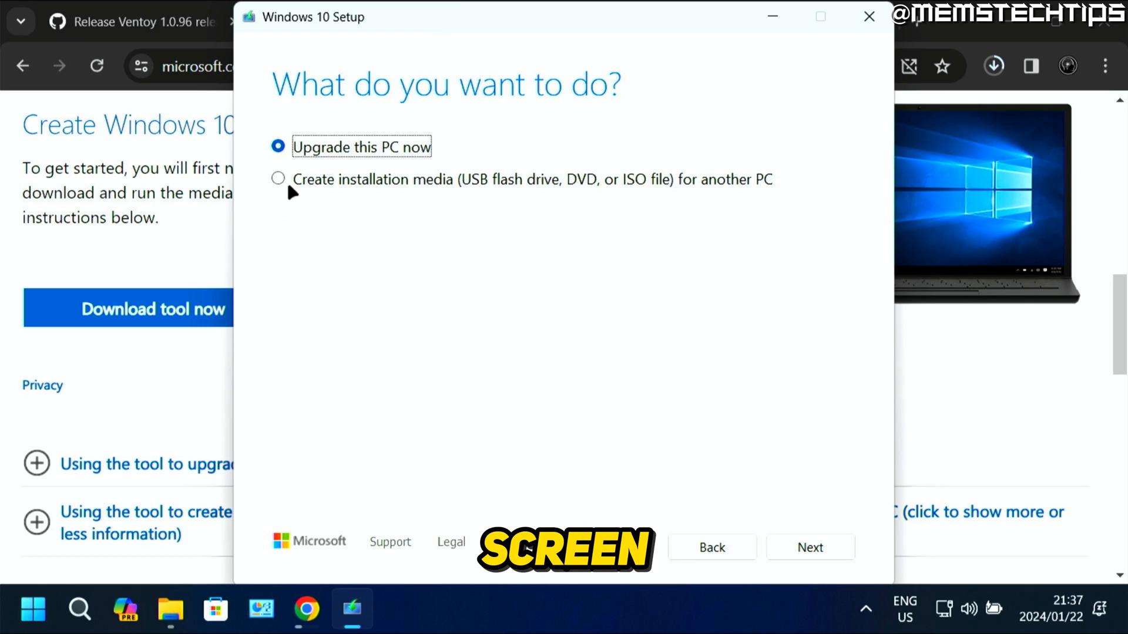
pyautogui.click(309, 179)
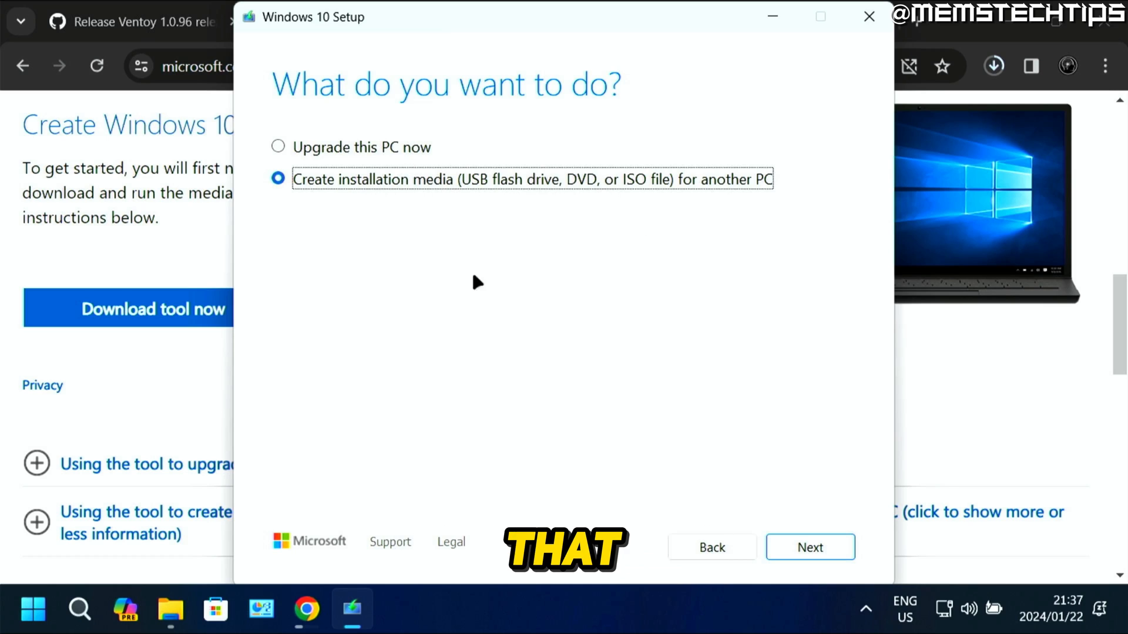
pyautogui.click(832, 546)
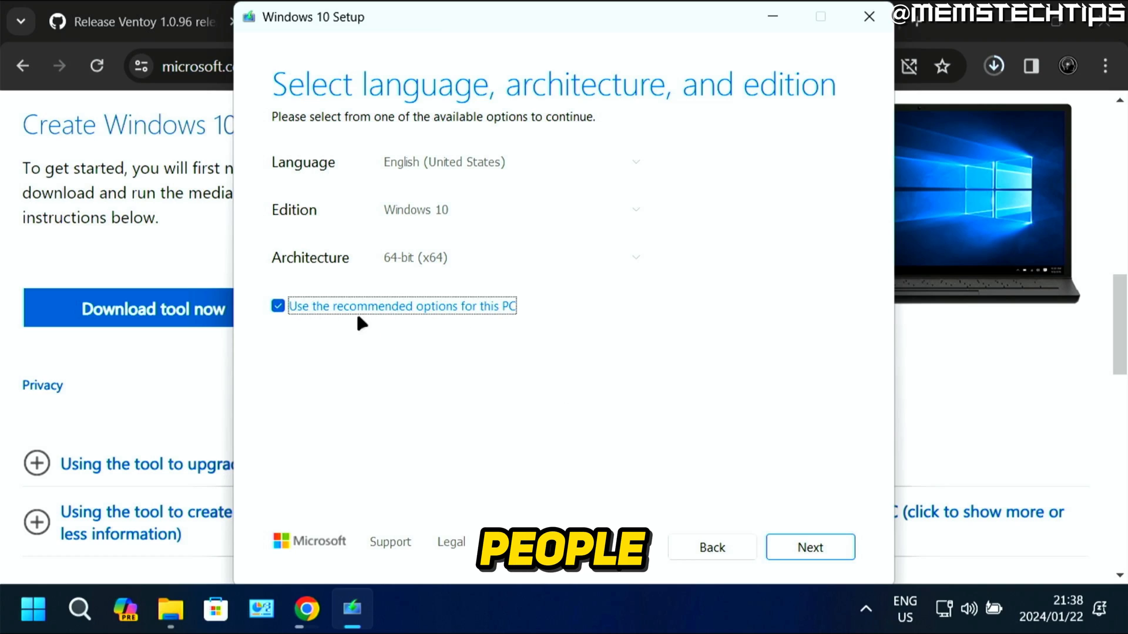
# Turn off the recommended options for this PC, view the architecture choices, and turn the recommended options back on.
pyautogui.click(278, 306)
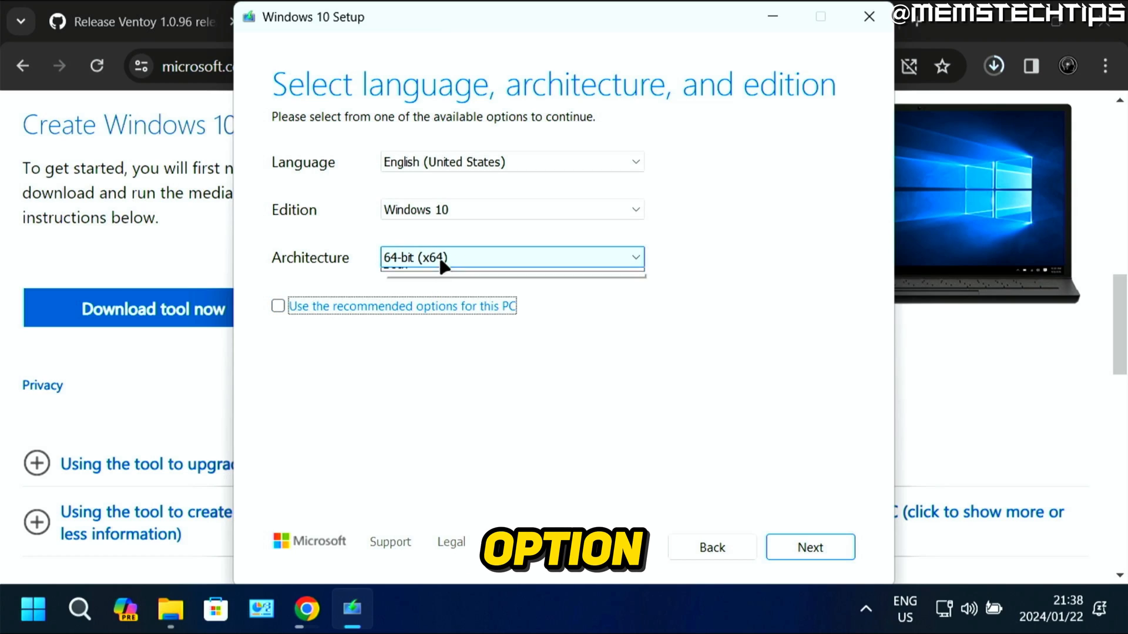
pyautogui.click(440, 261)
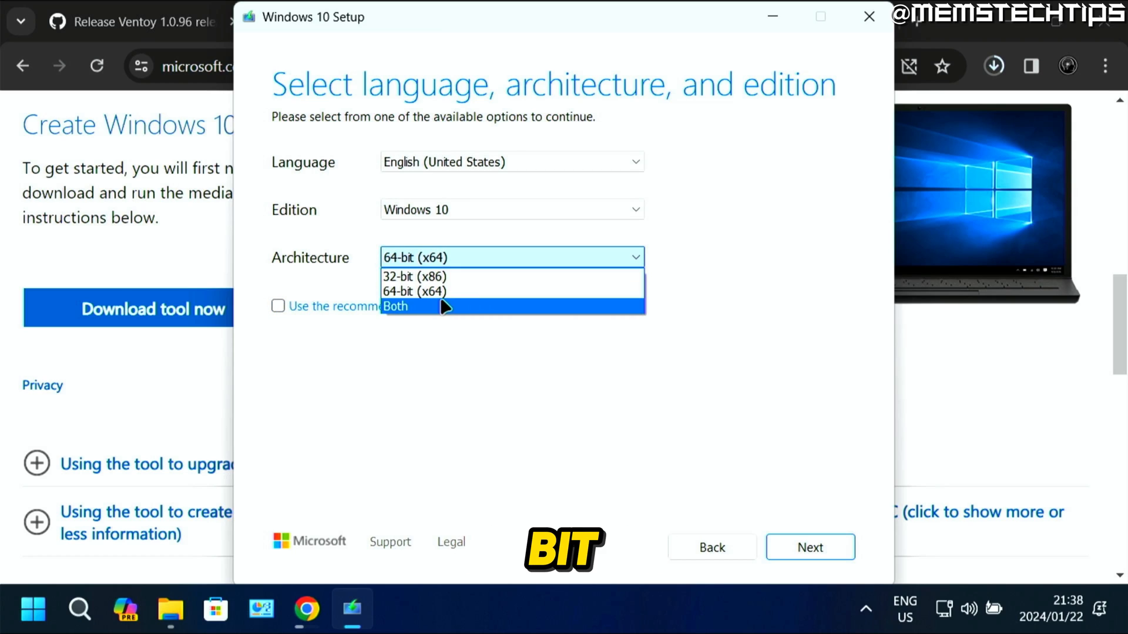
pyautogui.click(317, 305)
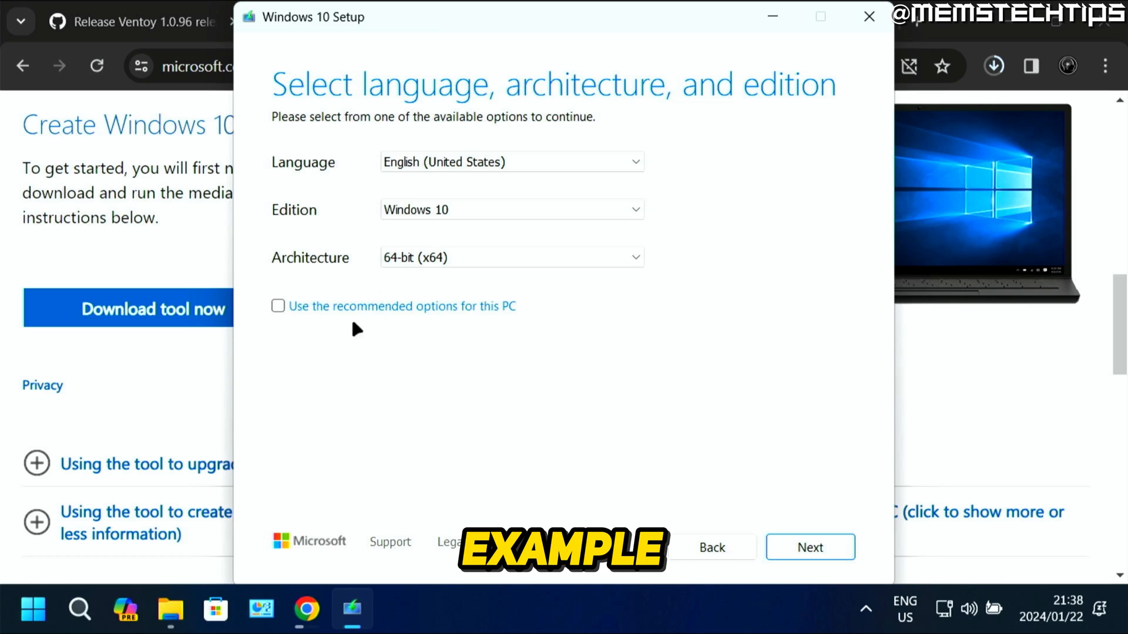
pyautogui.click(310, 302)
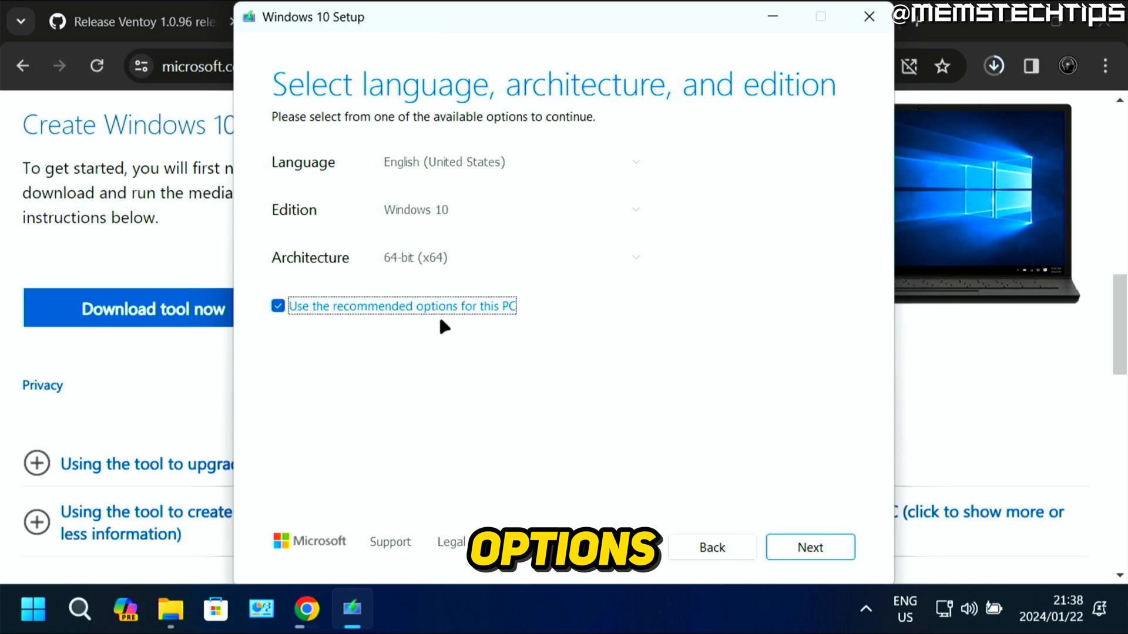
# Continue with the recommended options and choose ISO file as the media to use.
pyautogui.click(829, 541)
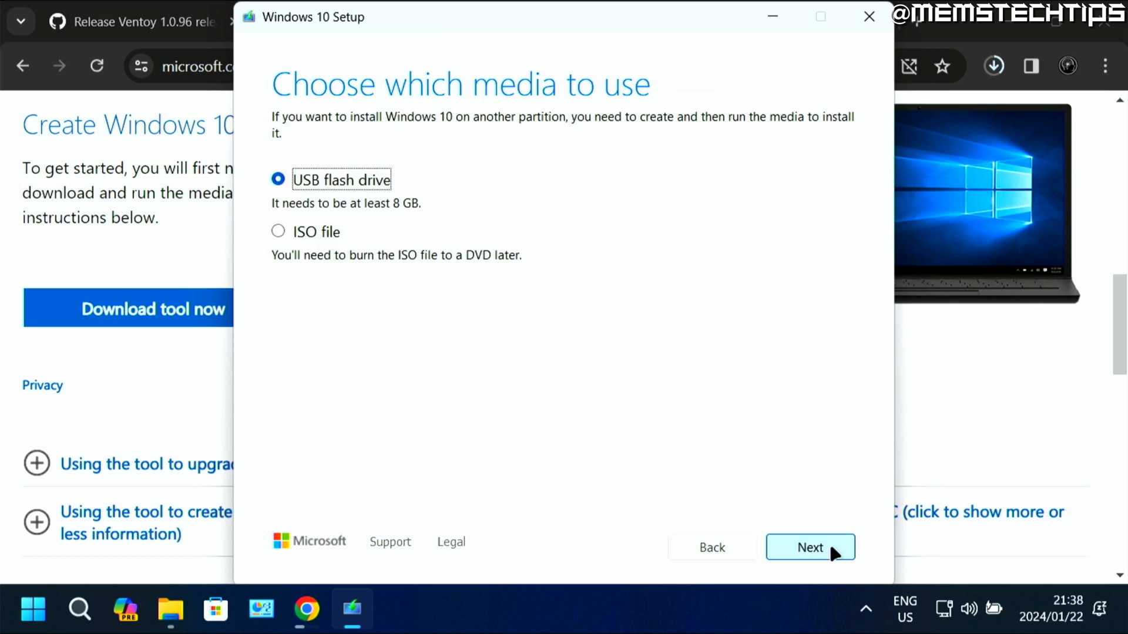
pyautogui.click(279, 230)
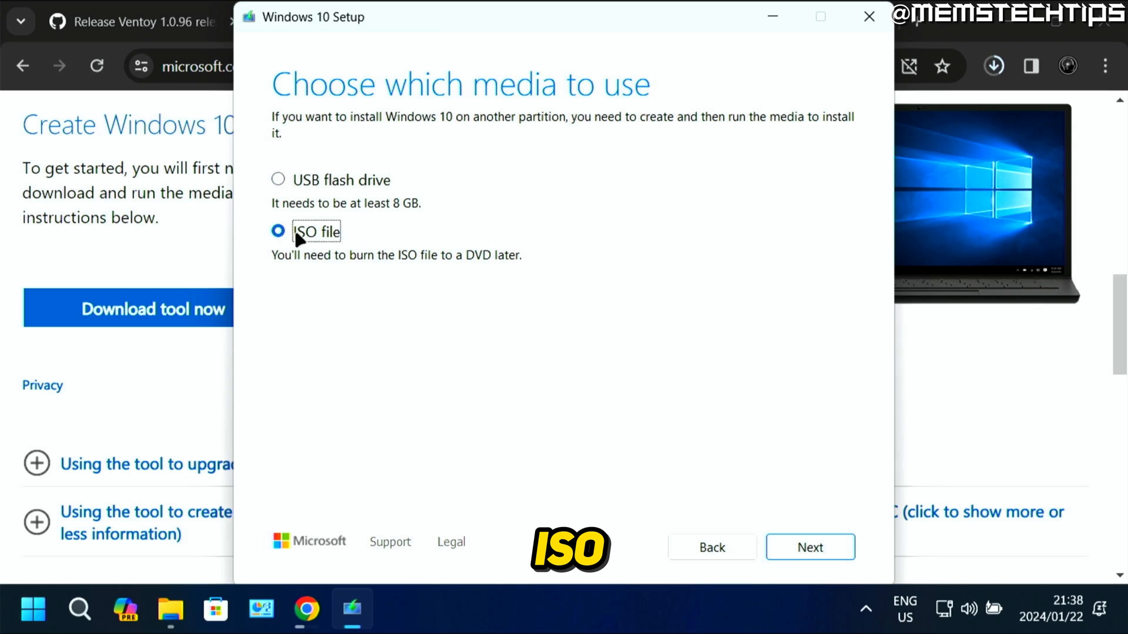
pyautogui.click(837, 555)
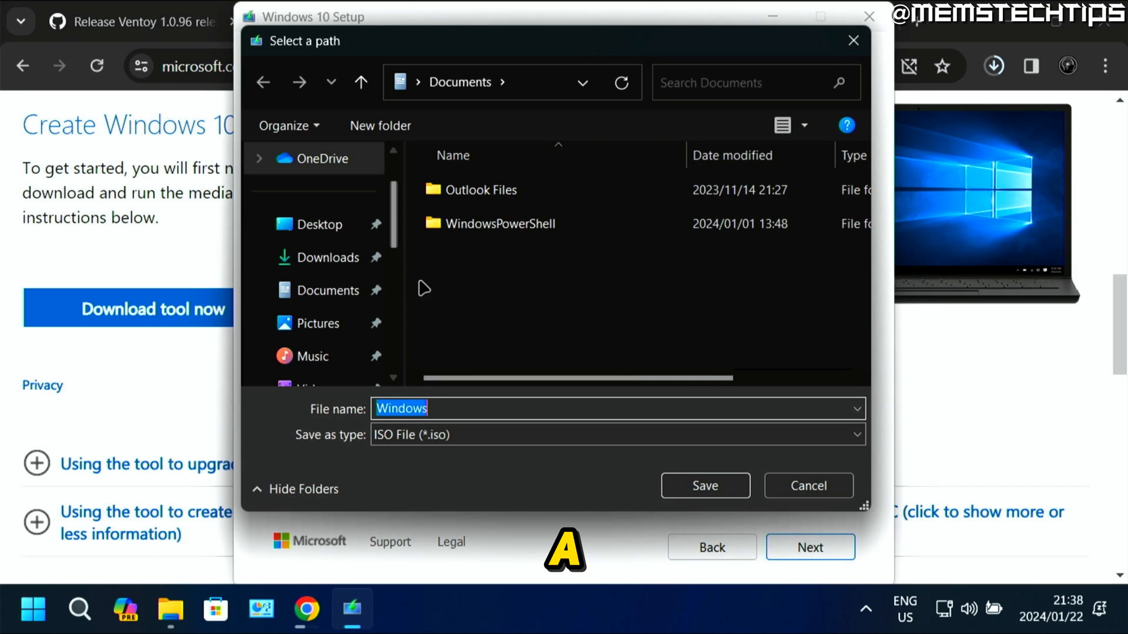
# Save the Windows 10 ISO in the Downloads folder under the file name Windows10-22H2x64.
pyautogui.click(332, 262)
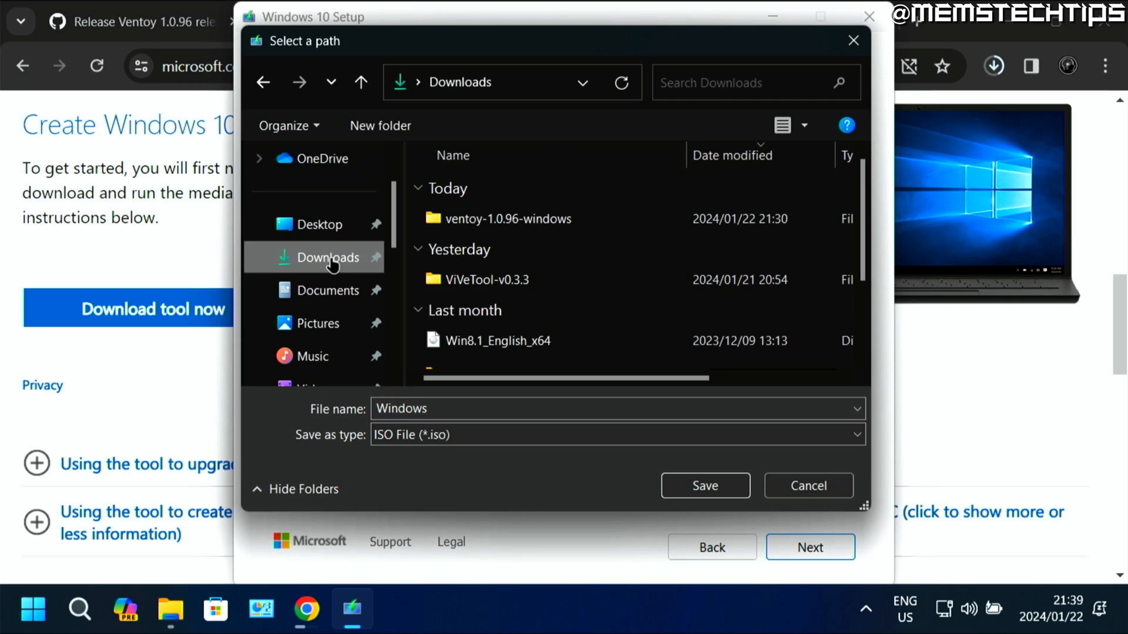
pyautogui.click(441, 409)
pyautogui.click(442, 409)
pyautogui.write('10')
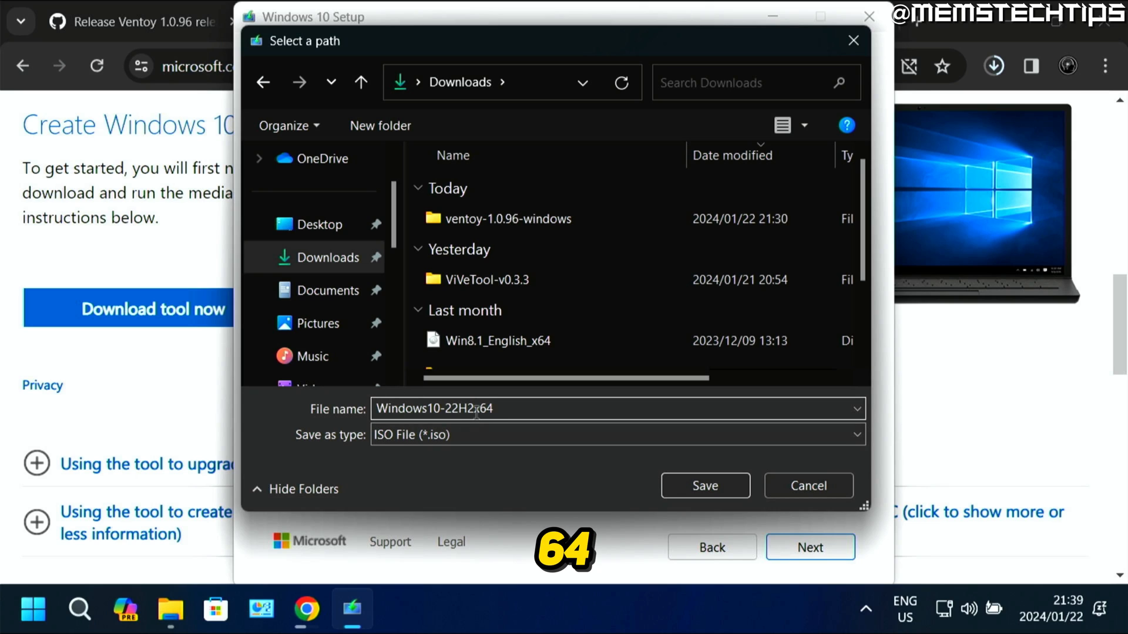
pyautogui.write('-22H2x64')
pyautogui.click(716, 480)
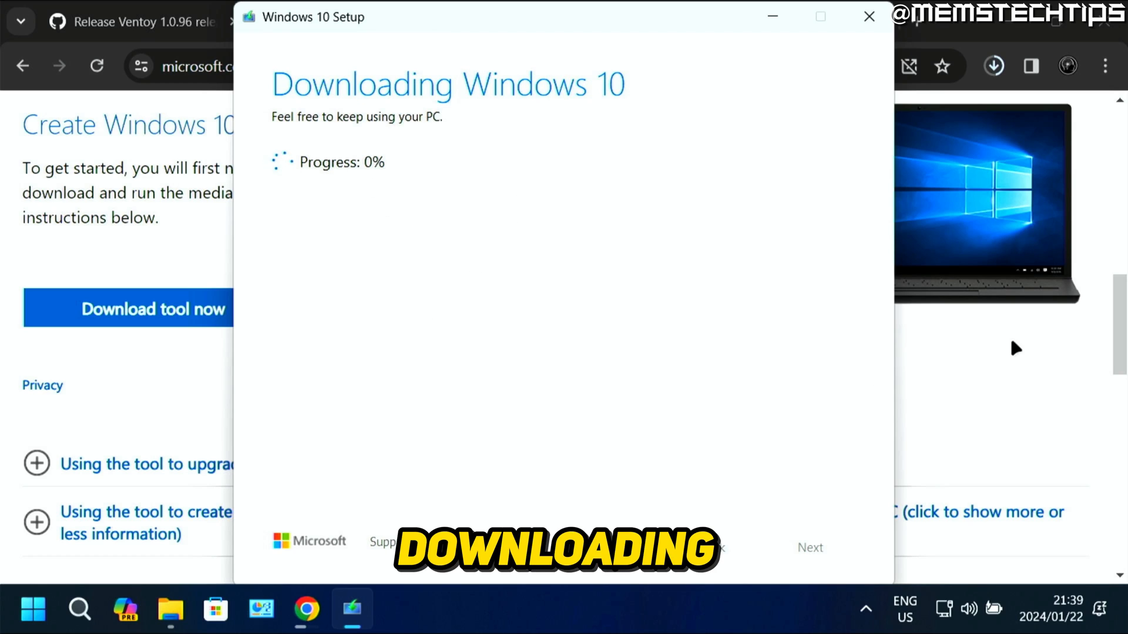
# Switch to Chrome, check the recent downloads, and request Windows 11 (multi-edition ISO for x64 devices) on the Download Windows 11 page.
pyautogui.click(991, 366)
pyautogui.click(993, 66)
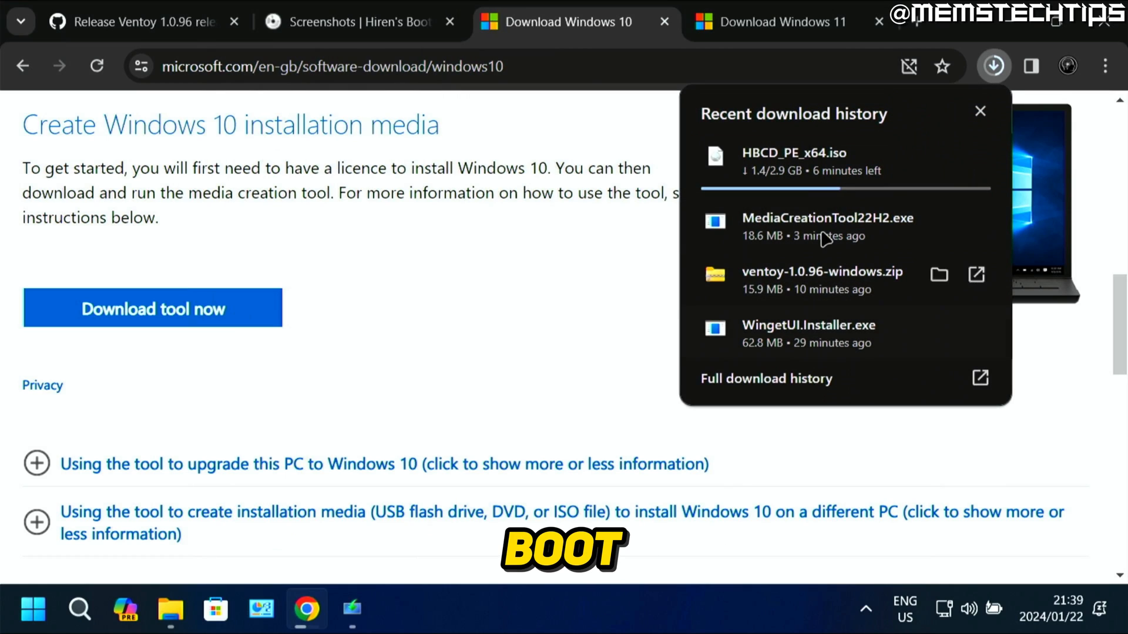
pyautogui.click(796, 34)
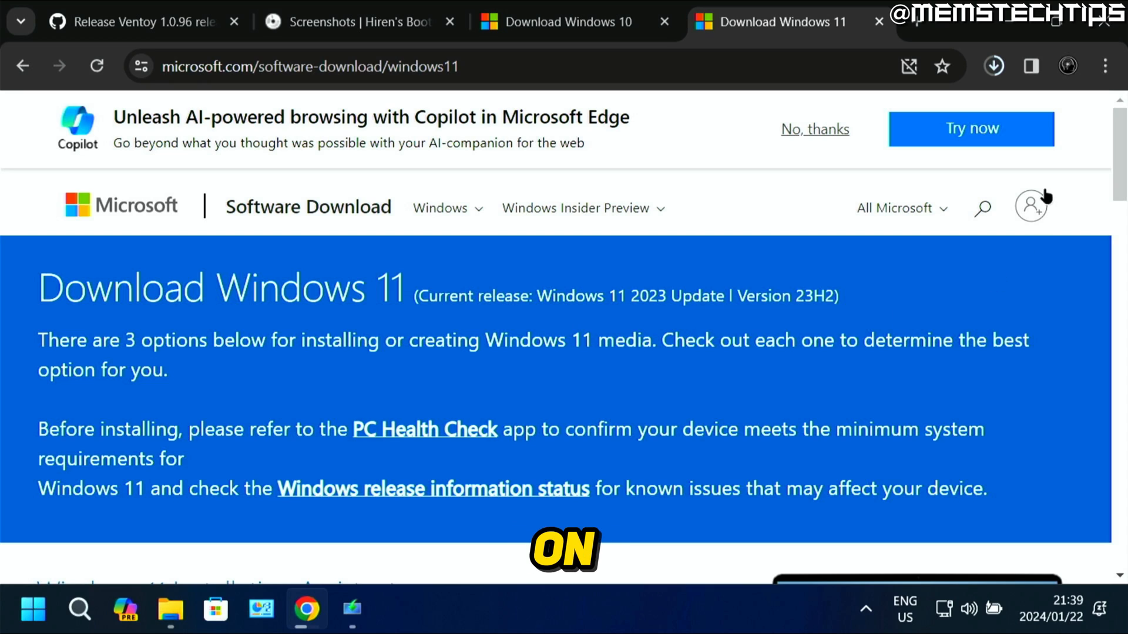
pyautogui.moveTo(1119, 148); pyautogui.dragTo(1122, 343)
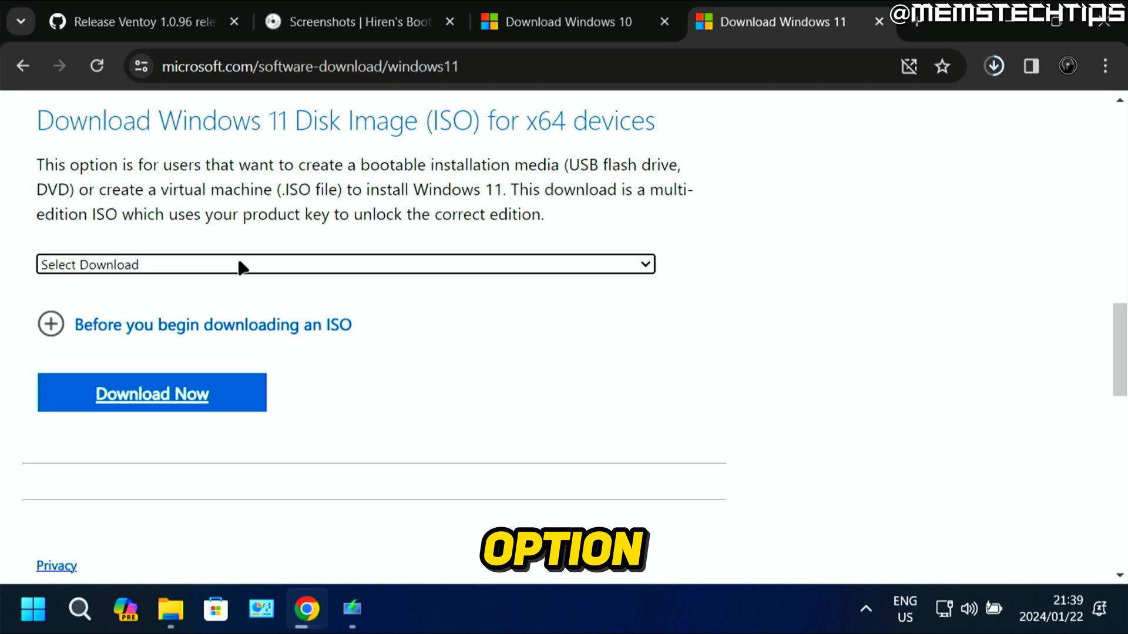
pyautogui.click(219, 264)
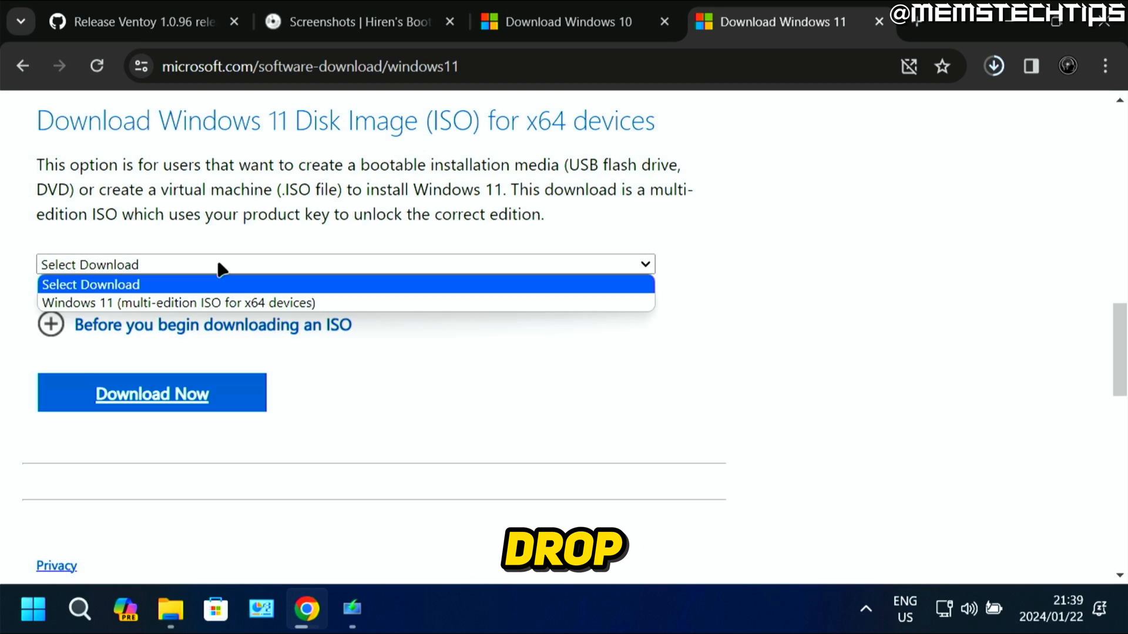
pyautogui.click(150, 305)
pyautogui.click(225, 406)
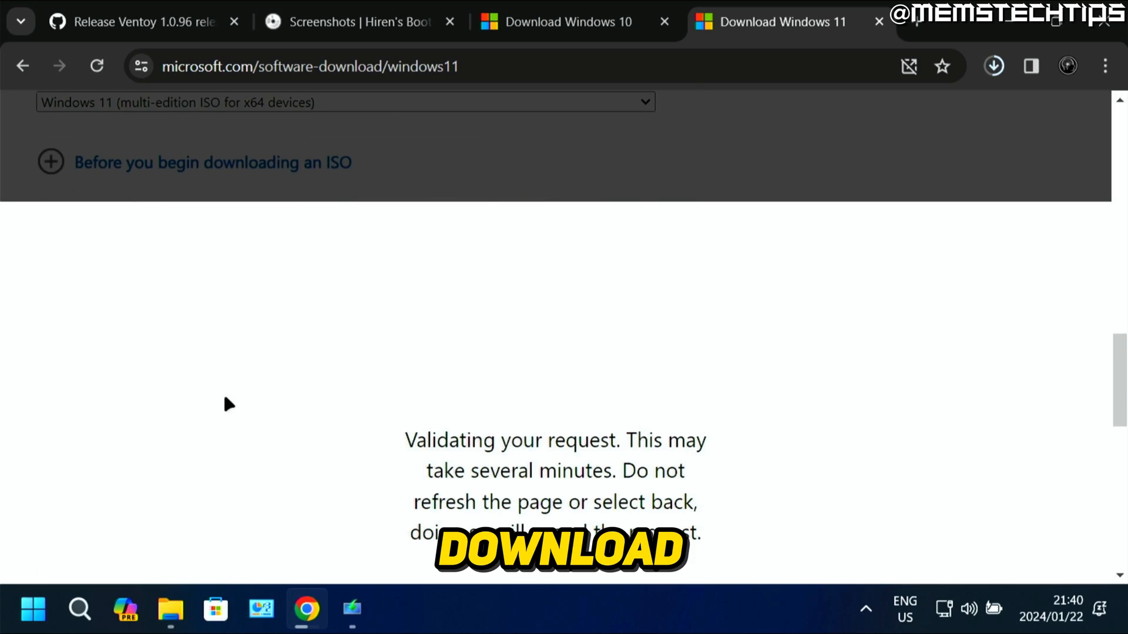
# Confirm English (United States) as the Windows 11 product language and start the 64-bit ISO download.
pyautogui.scroll(-3, 474, 270)
pyautogui.click(224, 257)
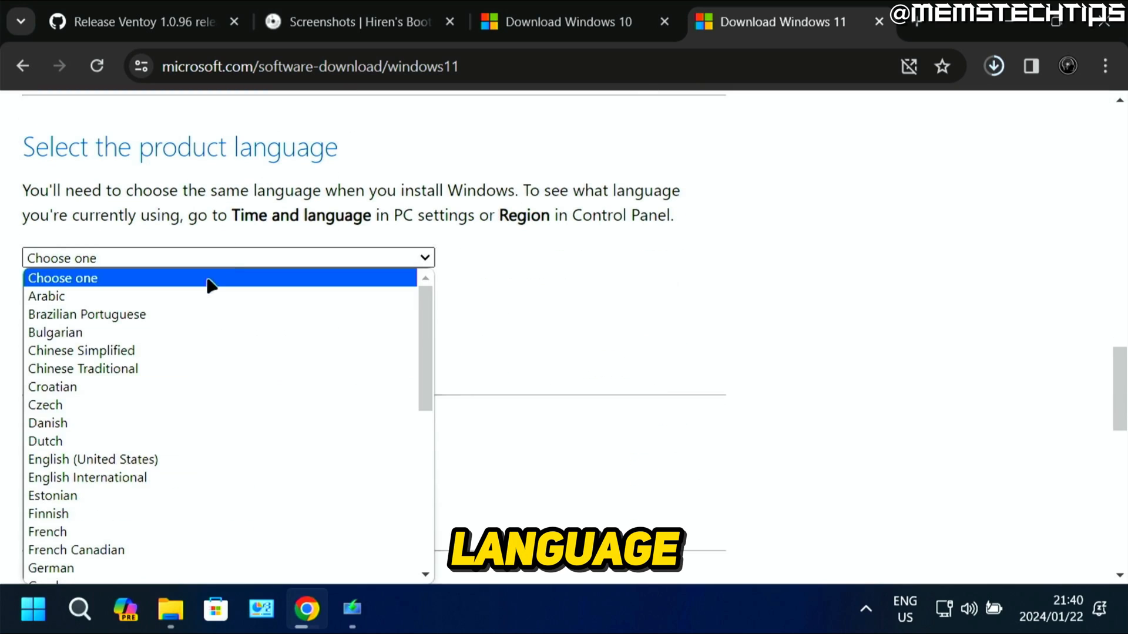
pyautogui.click(199, 460)
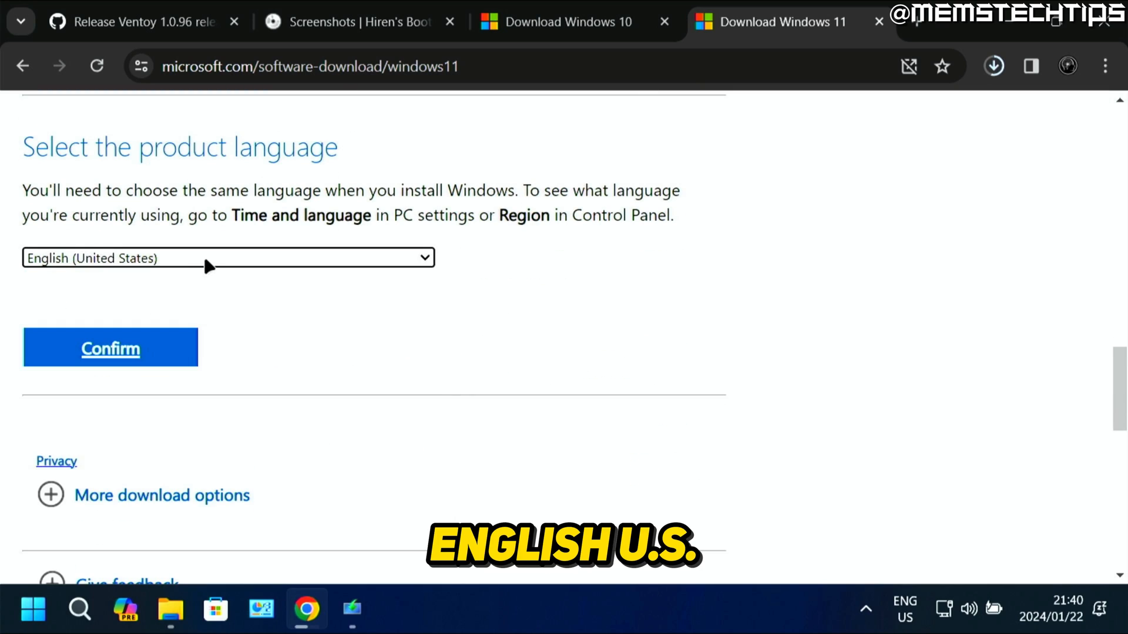
pyautogui.click(150, 353)
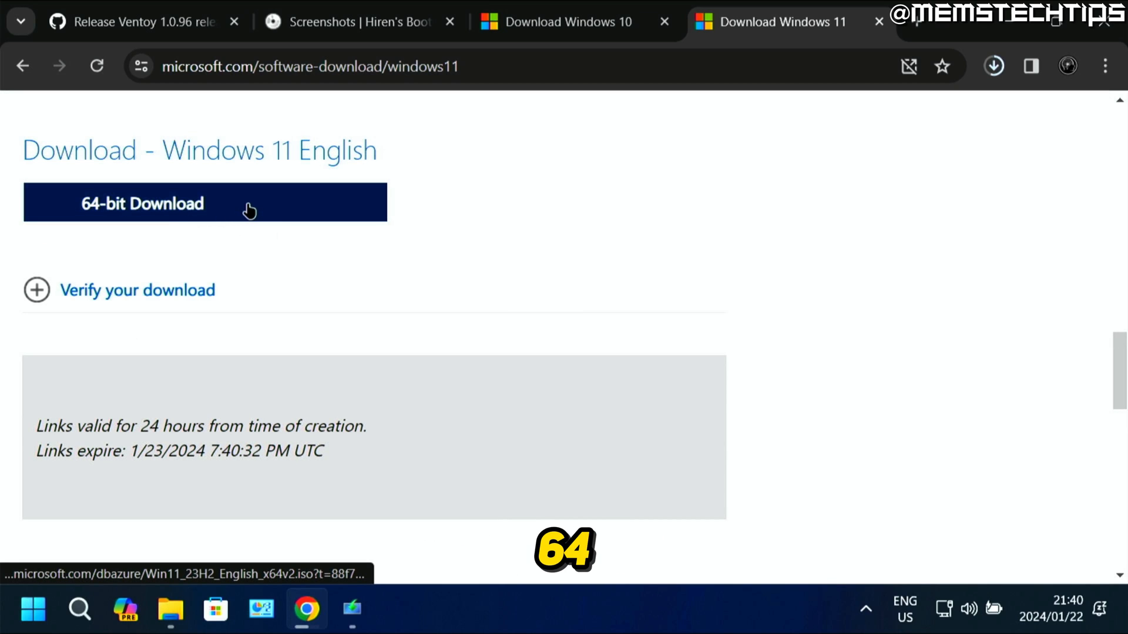
pyautogui.click(249, 210)
# Check the progress of the Chrome downloads and of the Windows 10 download in Windows 10 Setup.
pyautogui.click(984, 56)
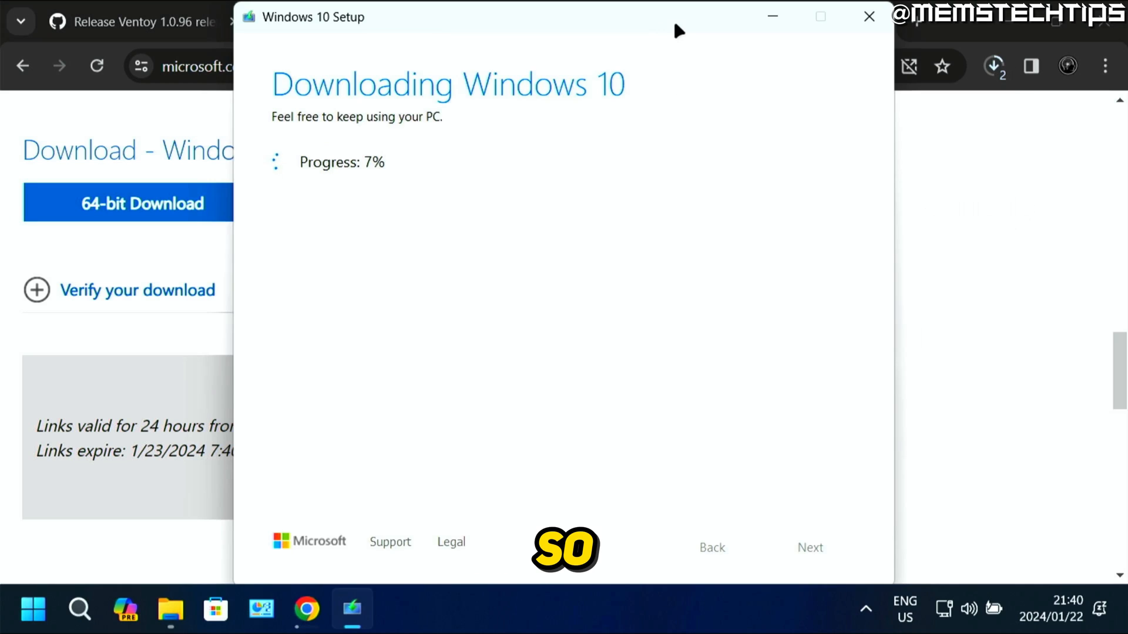
pyautogui.moveTo(674, 24); pyautogui.dragTo(483, 23)
pyautogui.click(993, 64)
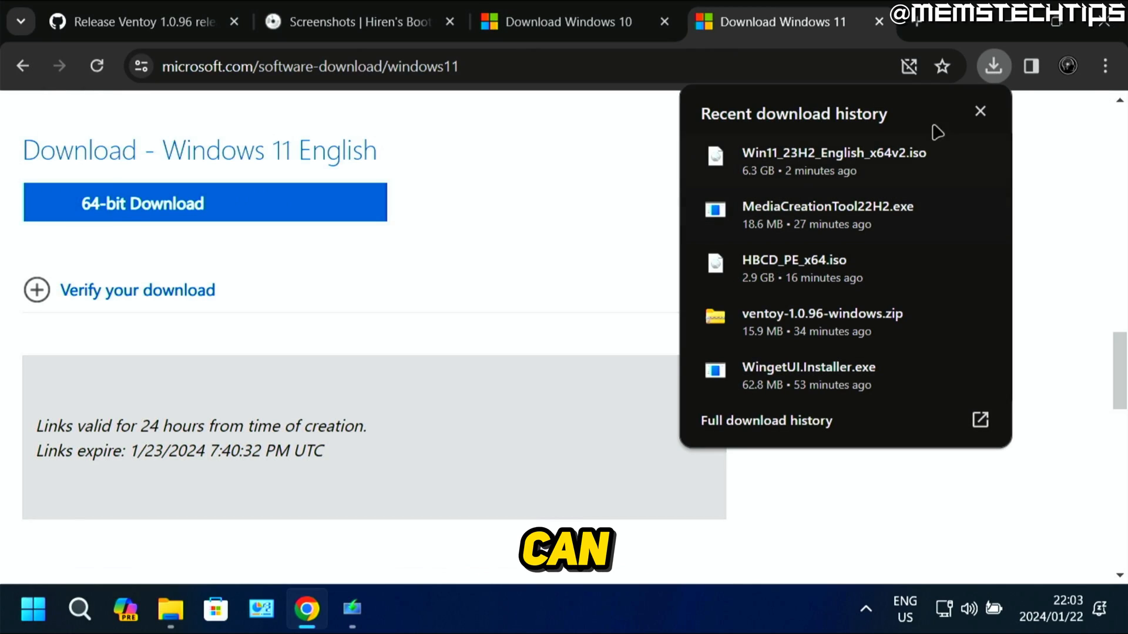
# Close Chrome and quit Windows 10 Setup, confirming the exit.
pyautogui.click(1102, 27)
pyautogui.click(677, 17)
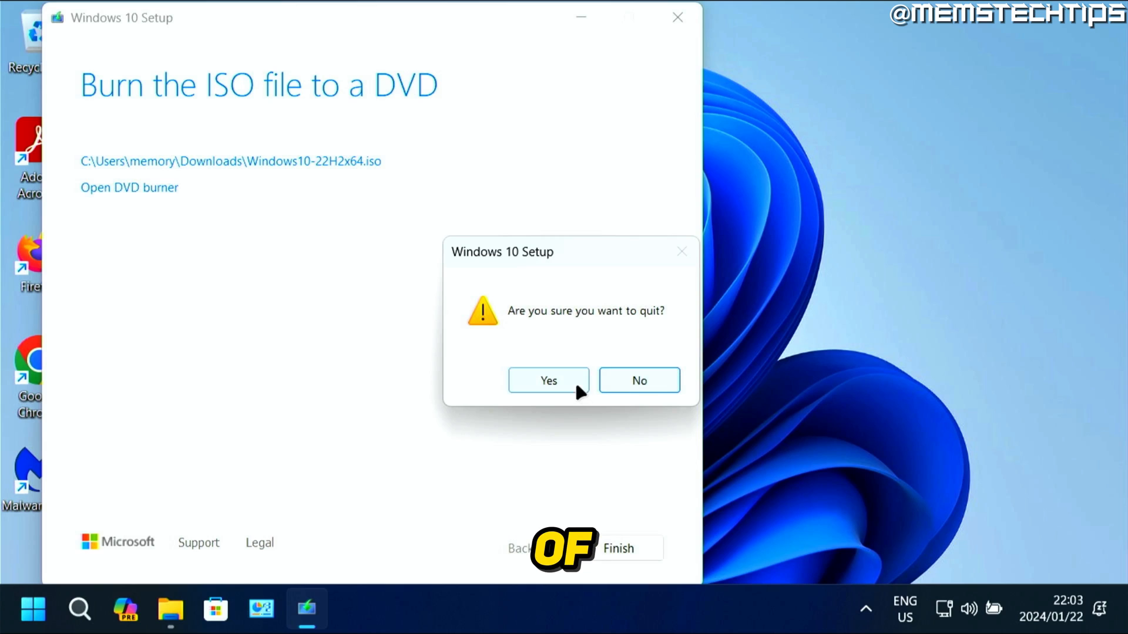
pyautogui.click(575, 385)
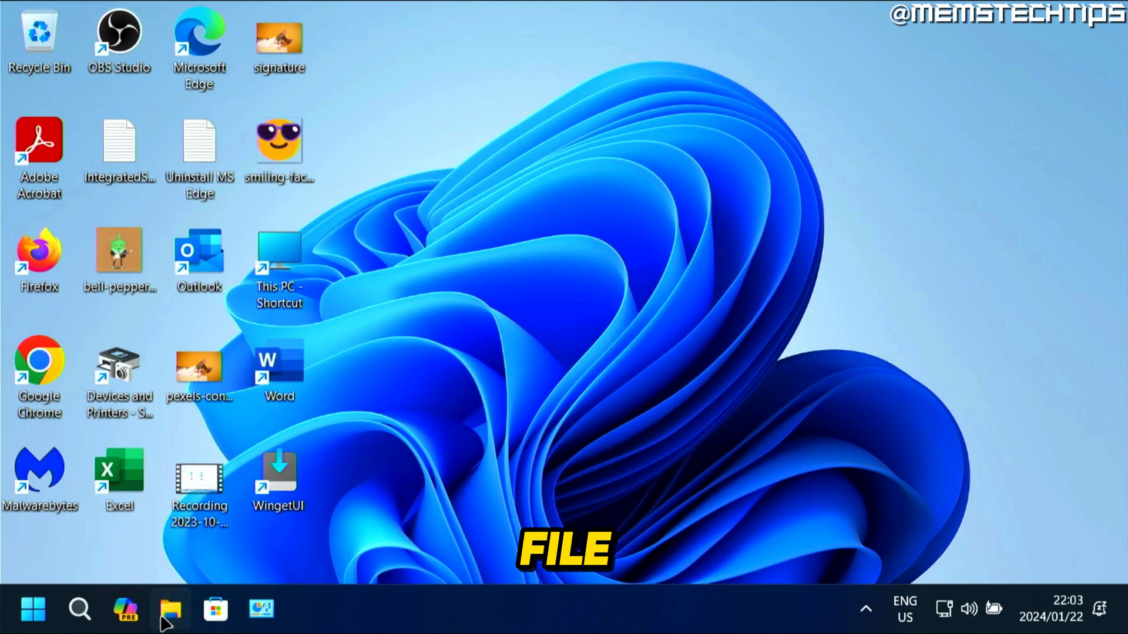
# Open the Downloads folder in File Explorer and copy the Windows10-22H2x64, Win11_23H2_English_x64v2 and HBCD_PE_x64 disc images.
pyautogui.click(170, 610)
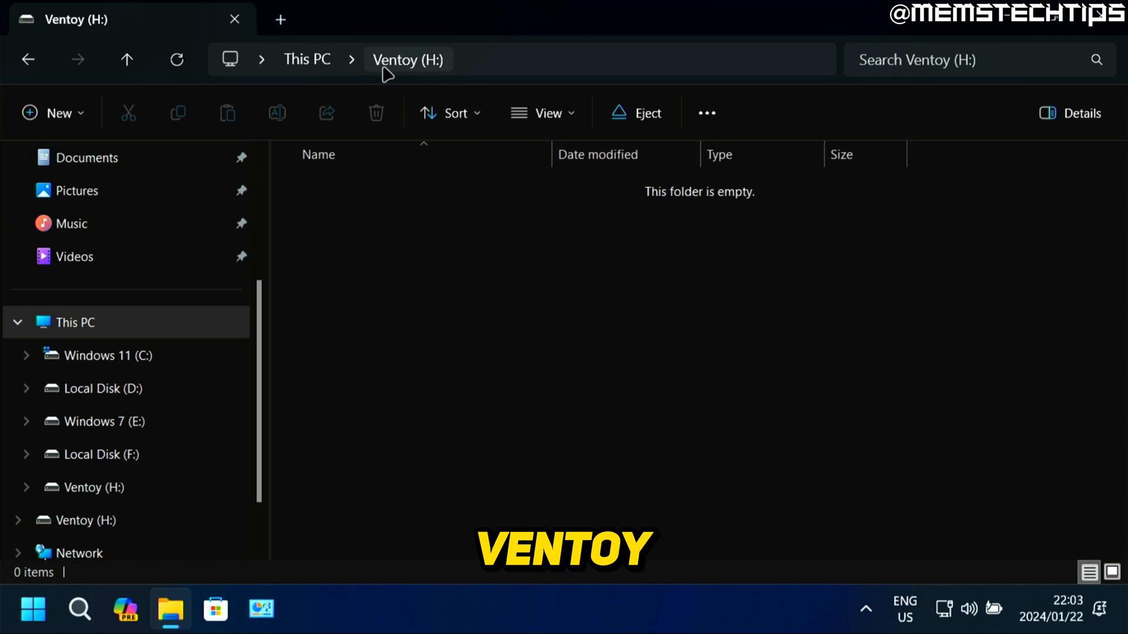
pyautogui.moveTo(259, 315); pyautogui.dragTo(257, 228)
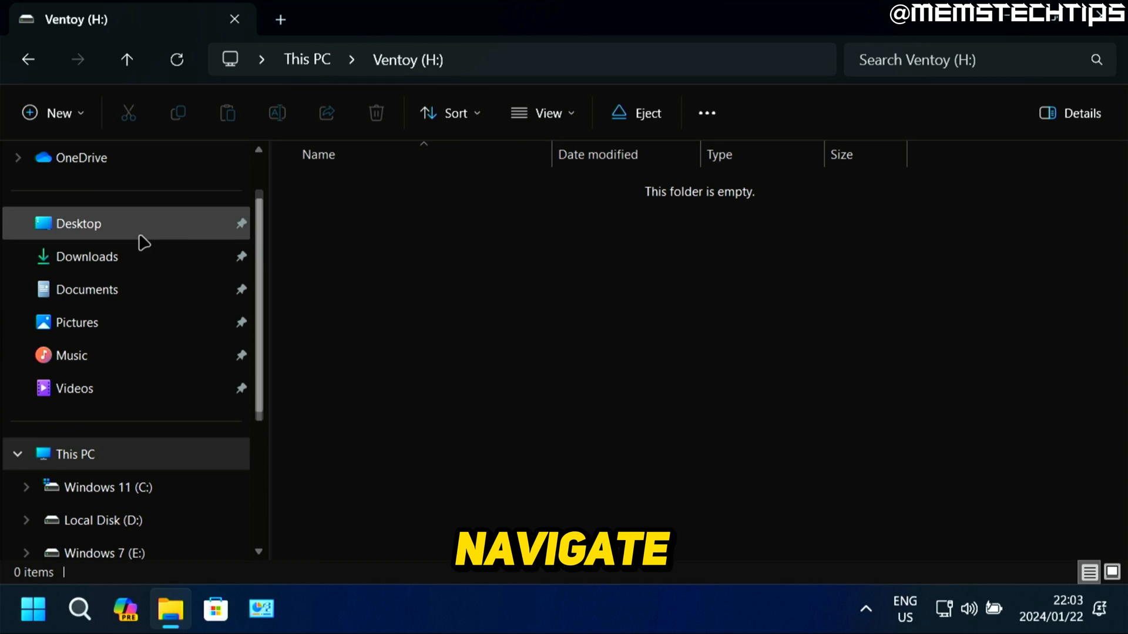
pyautogui.click(141, 257)
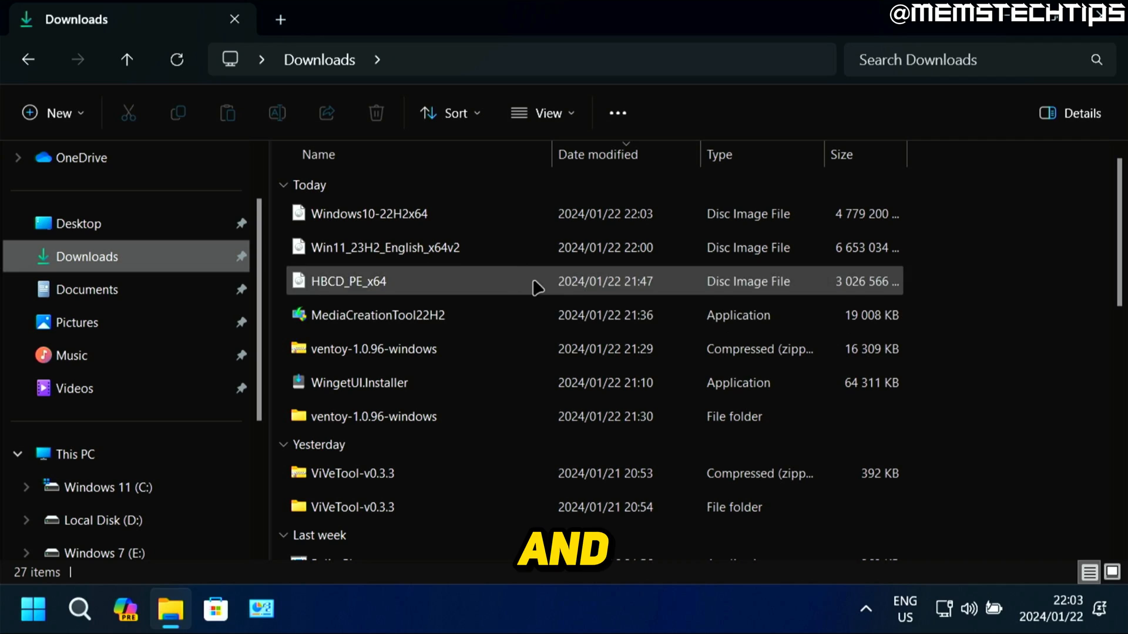
pyautogui.moveTo(942, 214)
pyautogui.mouseDown()
pyautogui.moveTo(725, 244)
pyautogui.moveTo(758, 280)
pyautogui.moveTo(787, 280)
pyautogui.mouseUp()
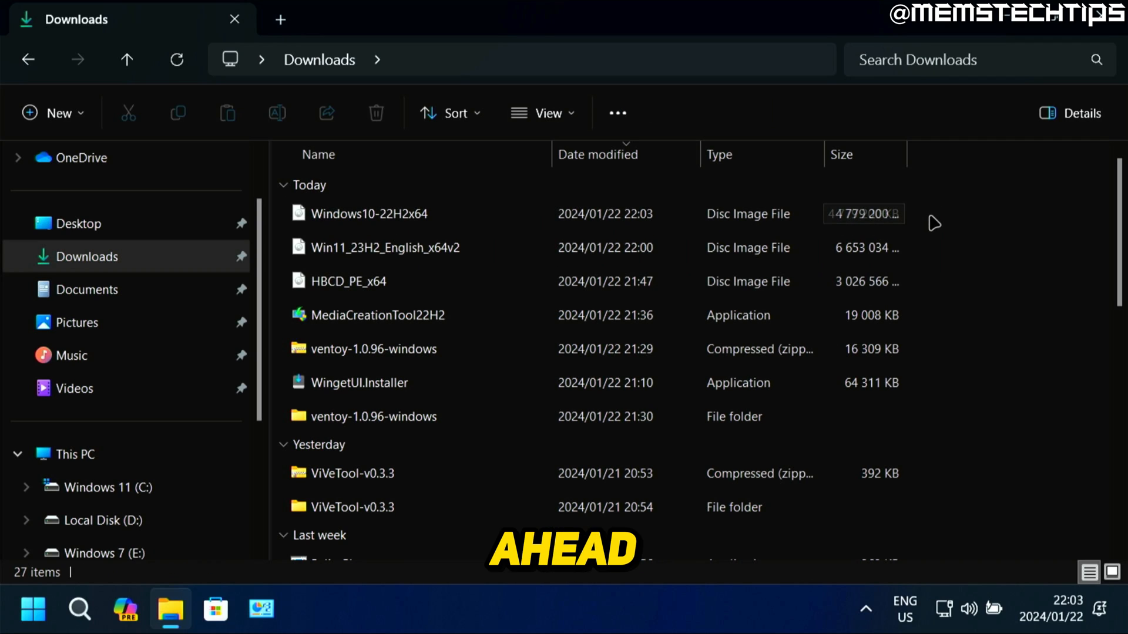
pyautogui.moveTo(929, 209)
pyautogui.mouseDown()
pyautogui.moveTo(671, 239)
pyautogui.moveTo(481, 288)
pyautogui.mouseUp()
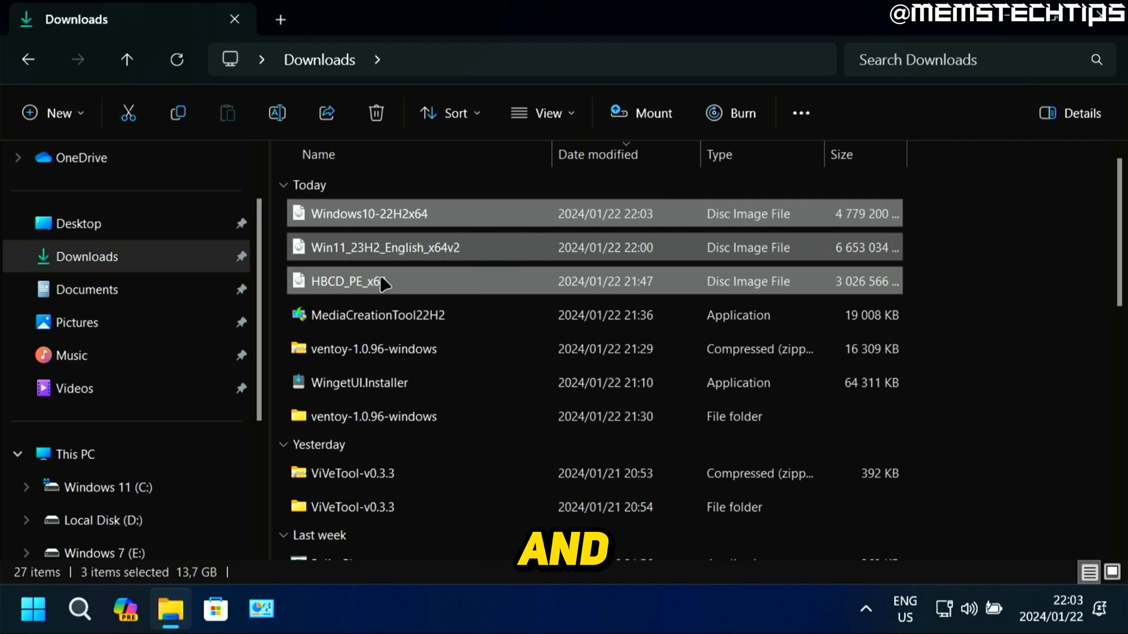
pyautogui.rightClick(403, 286)
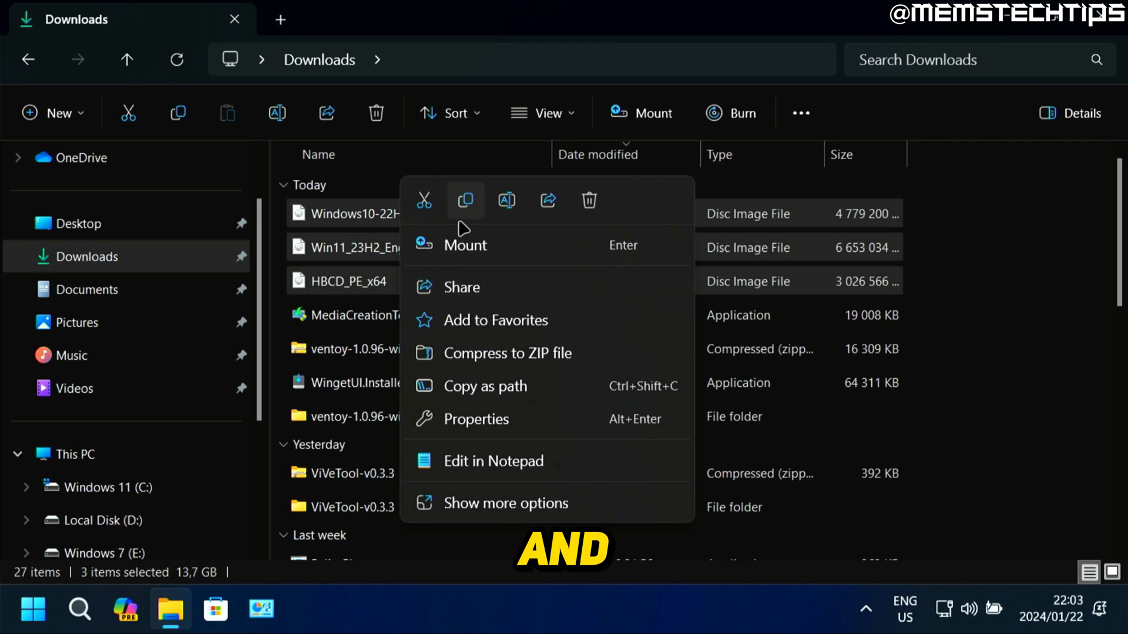
pyautogui.click(466, 200)
# Paste the three copied ISO files into the root of the Ventoy (H:) drive.
pyautogui.moveTo(261, 267); pyautogui.dragTo(262, 390)
pyautogui.click(115, 422)
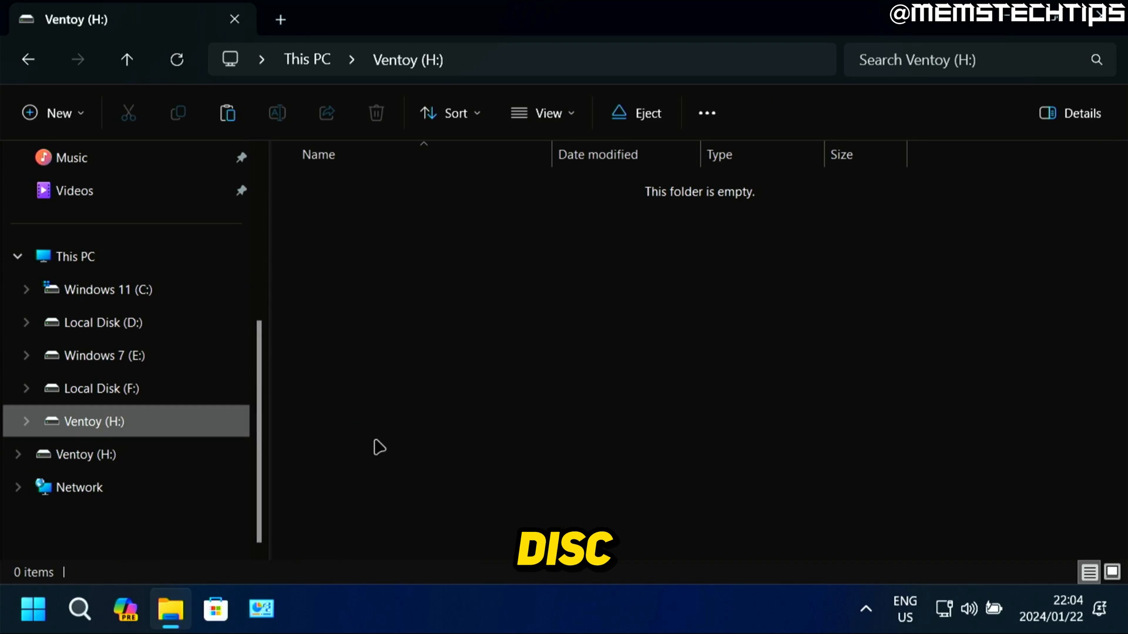
pyautogui.rightClick(358, 240)
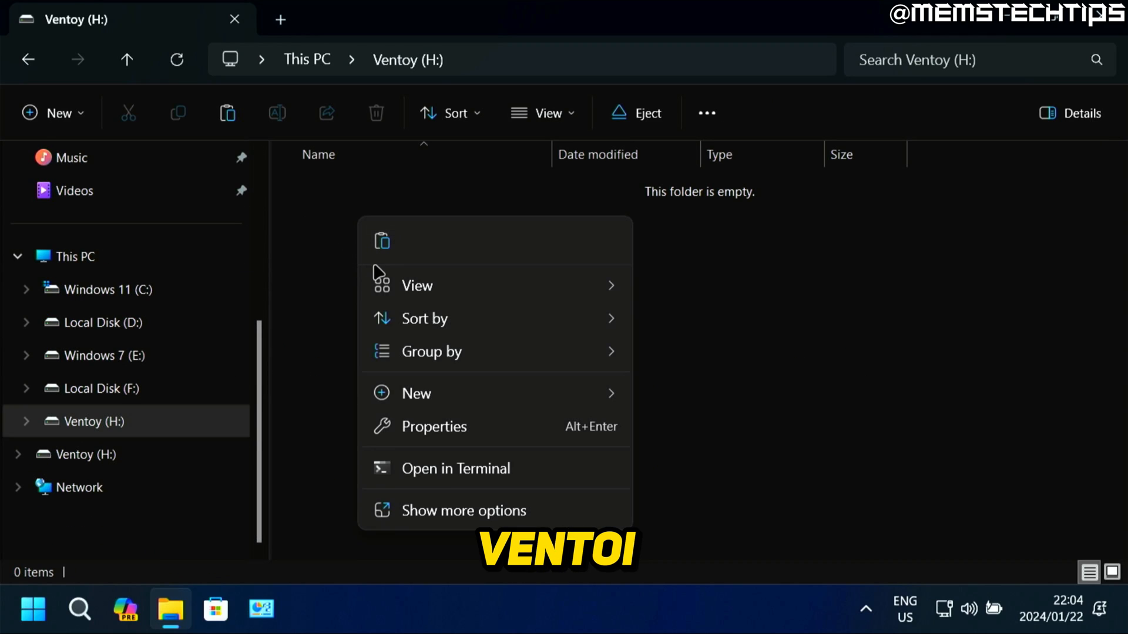
pyautogui.click(383, 241)
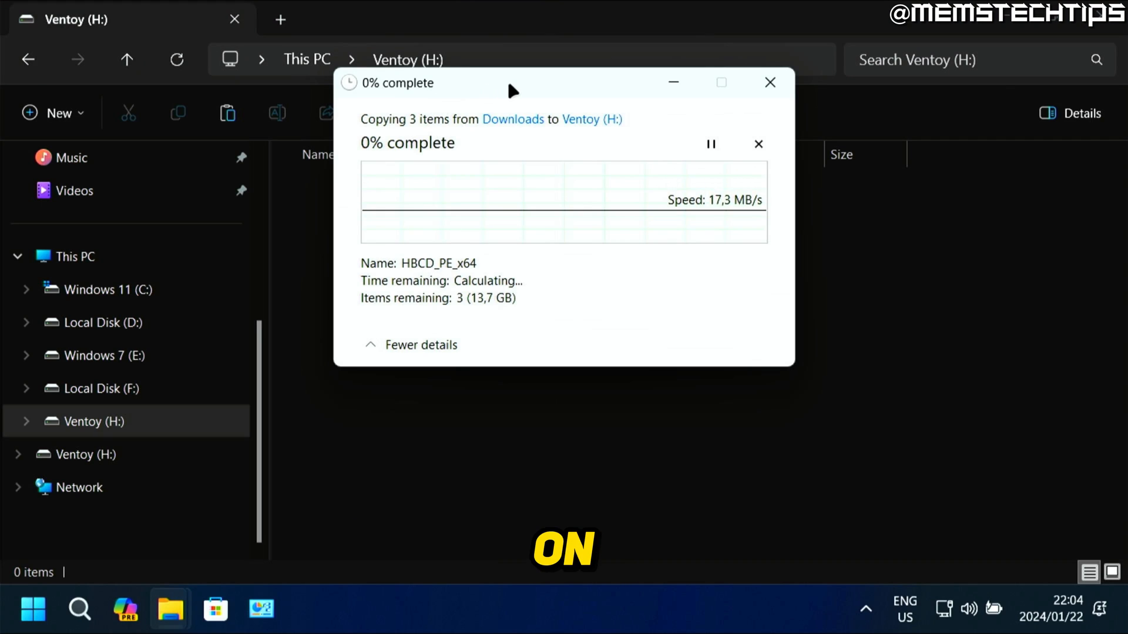
pyautogui.moveTo(508, 85); pyautogui.dragTo(491, 171)
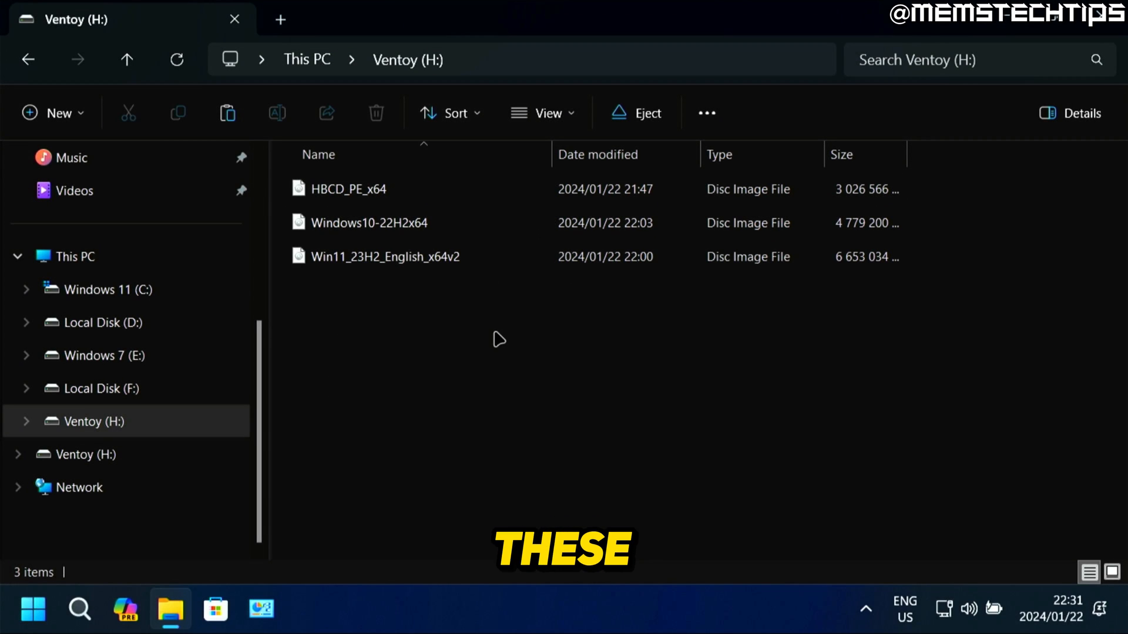
pyautogui.moveTo(362, 312); pyautogui.dragTo(403, 189)
pyautogui.click(410, 357)
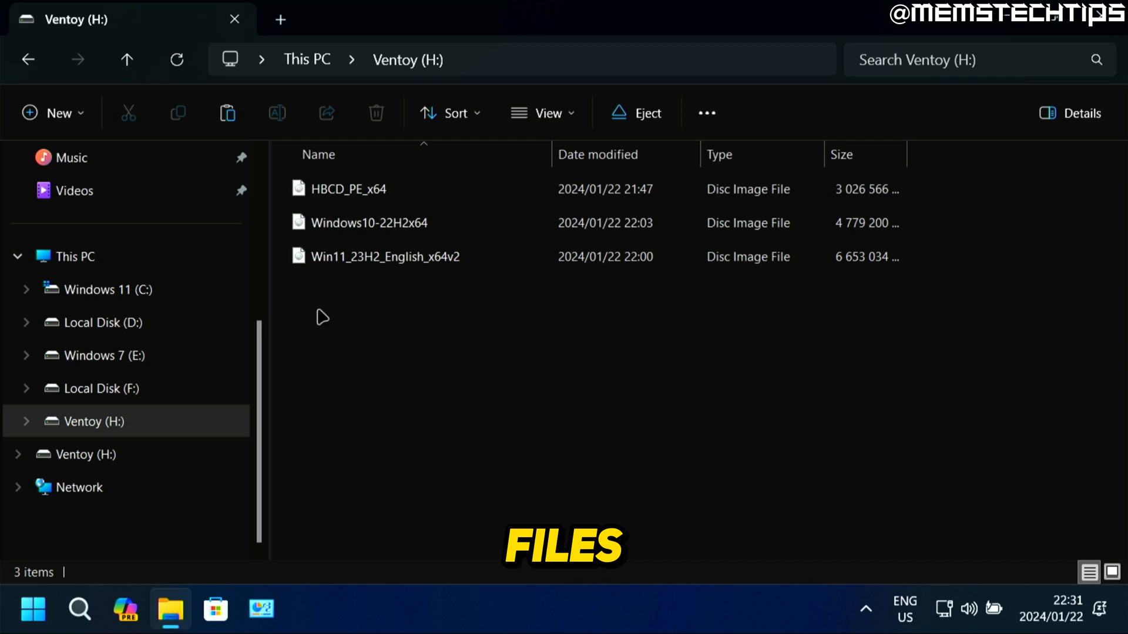
pyautogui.moveTo(320, 315); pyautogui.dragTo(406, 191)
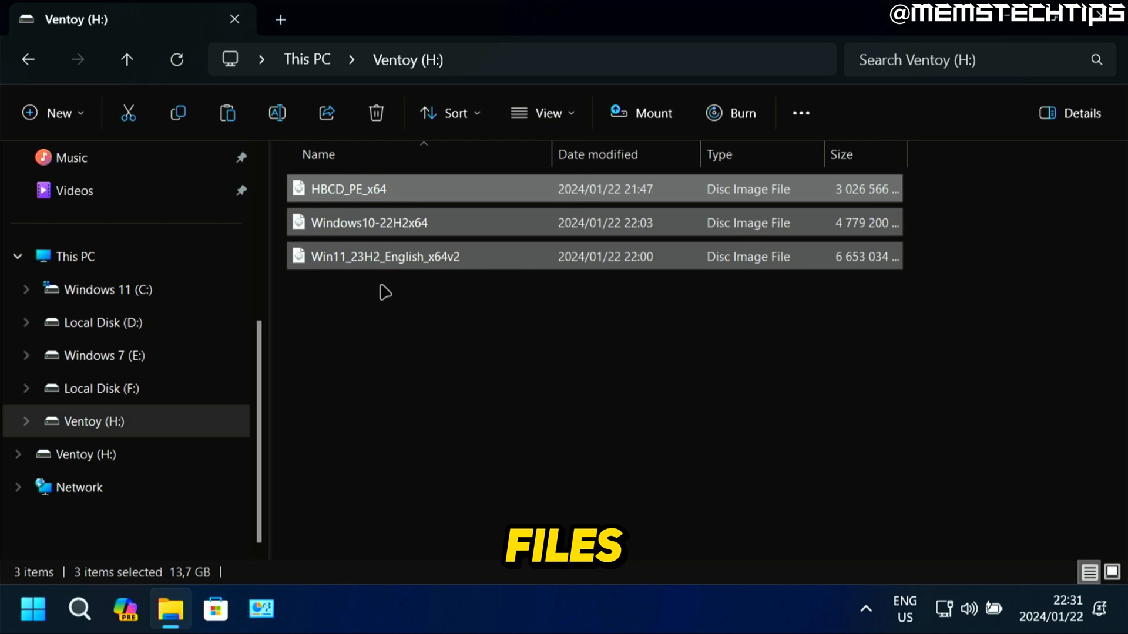
pyautogui.click(384, 292)
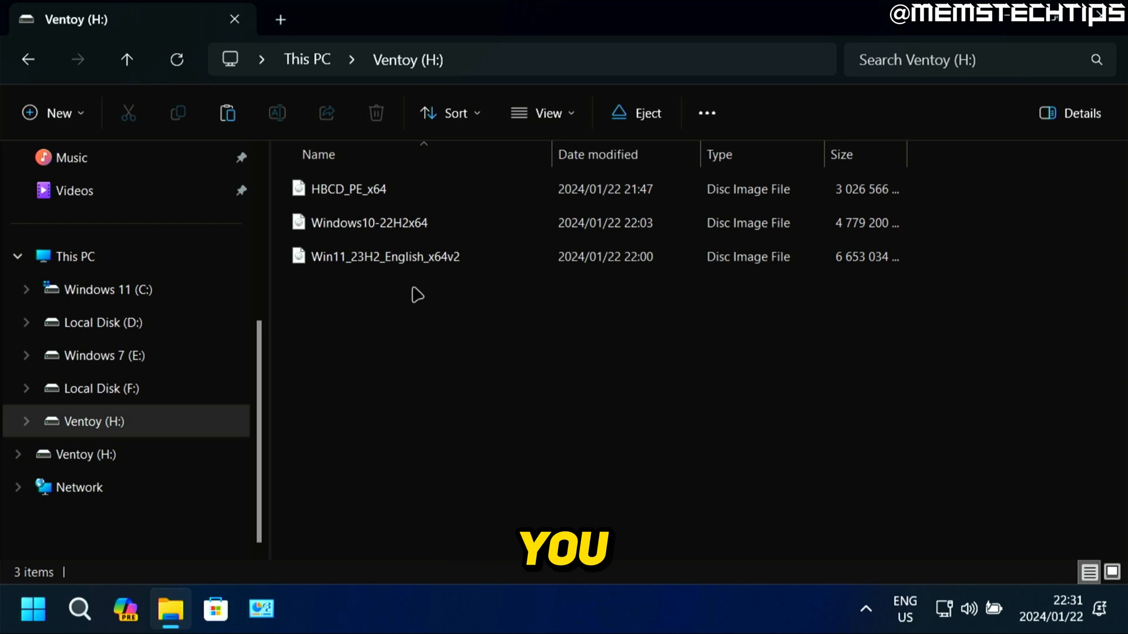
pyautogui.moveTo(346, 287); pyautogui.dragTo(375, 191)
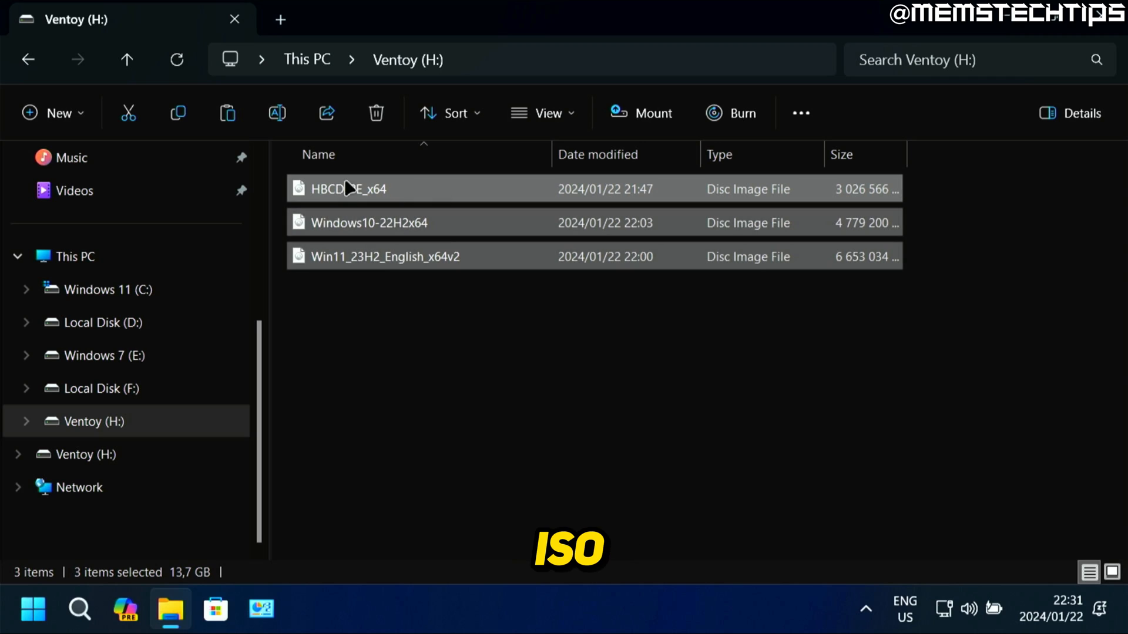
pyautogui.click(409, 297)
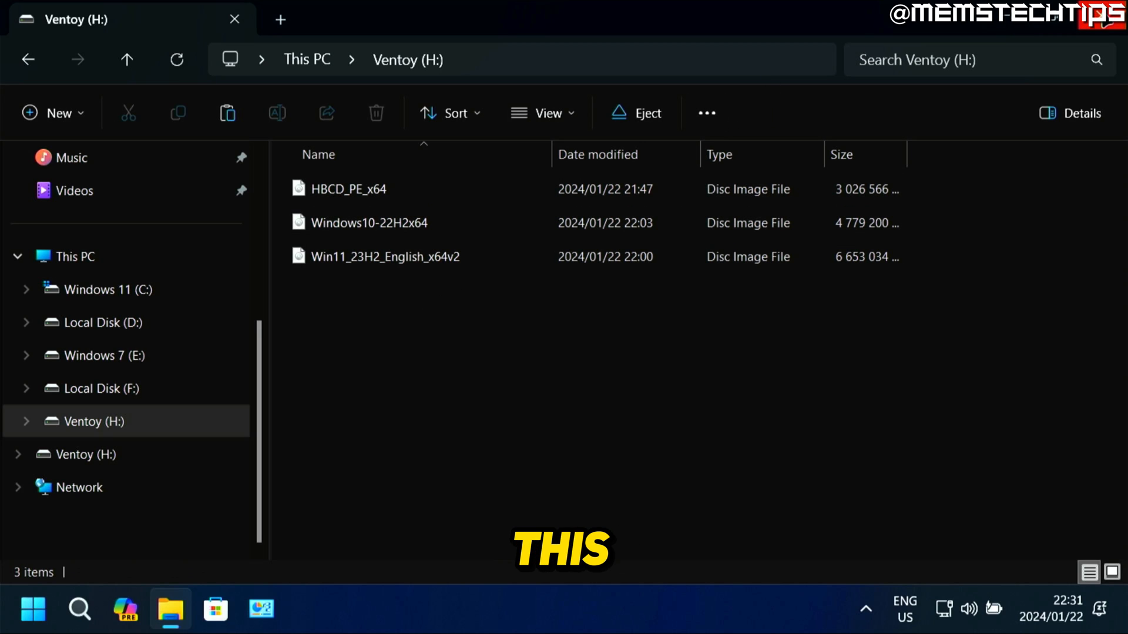
# Close File Explorer and restart the computer.
pyautogui.click(1102, 17)
pyautogui.click(32, 611)
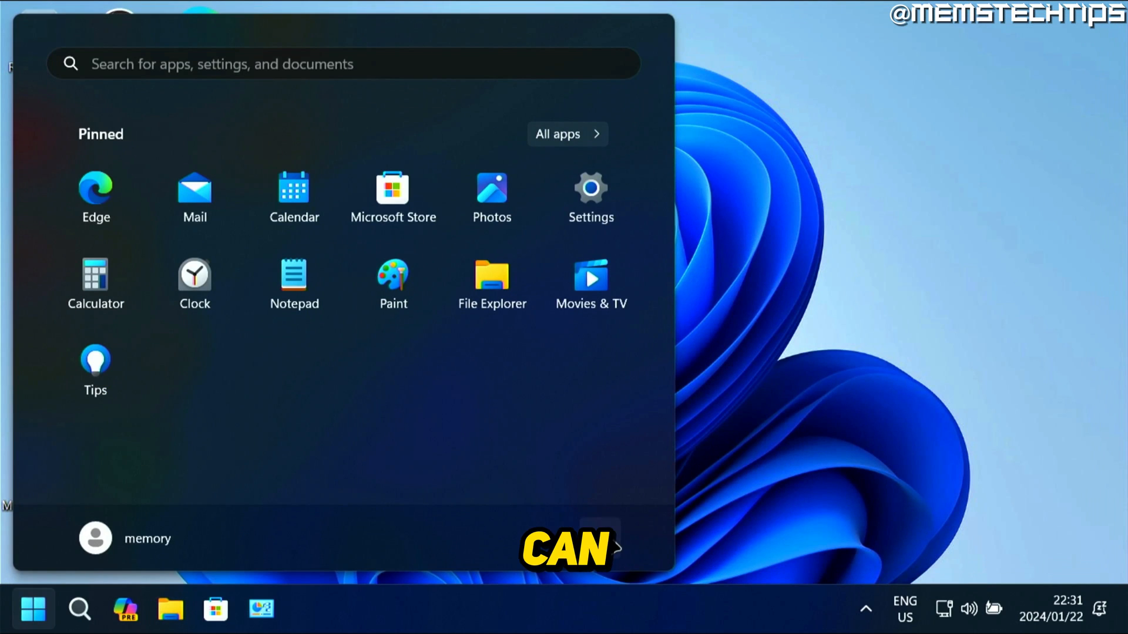
pyautogui.click(614, 543)
pyautogui.click(583, 493)
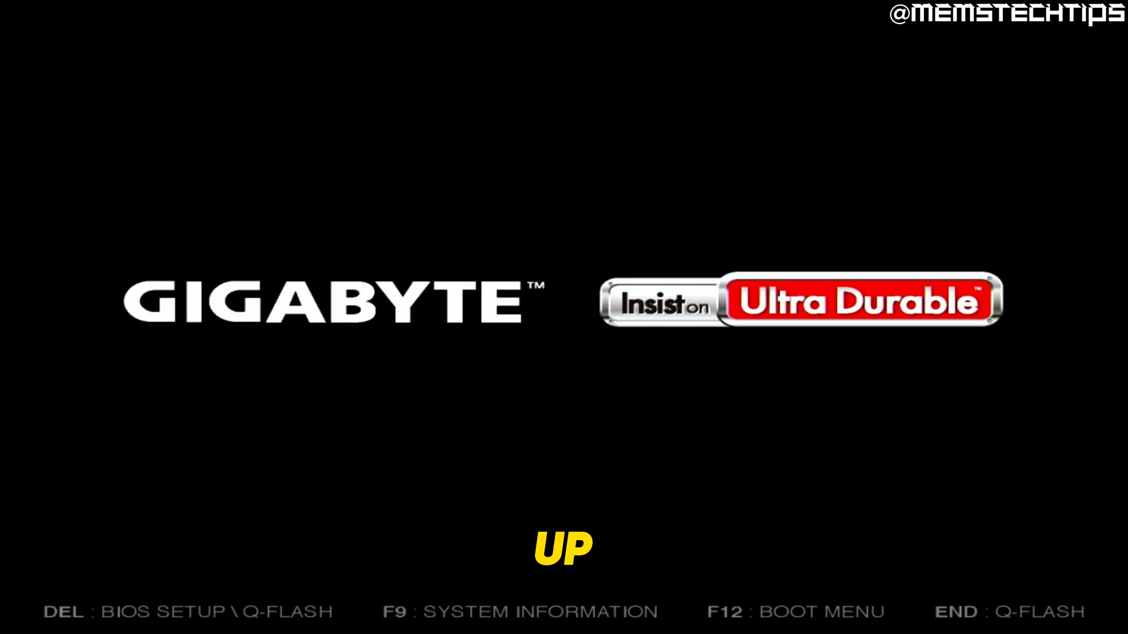
# Enter the boot menu during startup and choose UEFI: JetFlashTranscend 16GB 8.07 as the boot device.
pyautogui.press('F12')
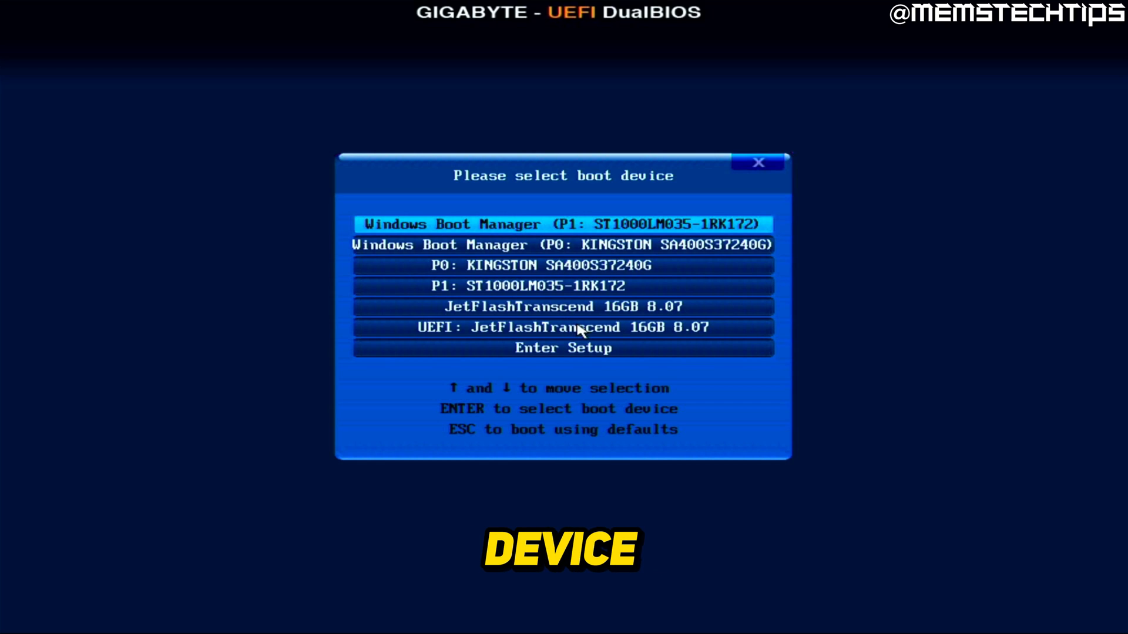
pyautogui.press('Down')
pyautogui.press('Down')
pyautogui.press('Down')
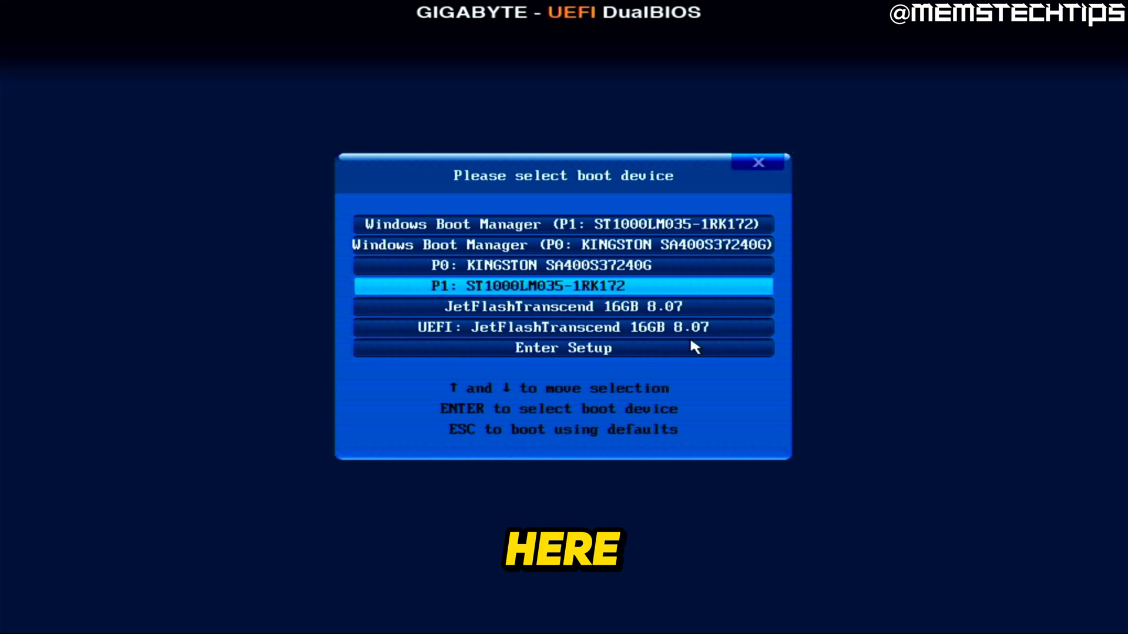
pyautogui.press('Down')
pyautogui.press('Down')
pyautogui.press('Up')
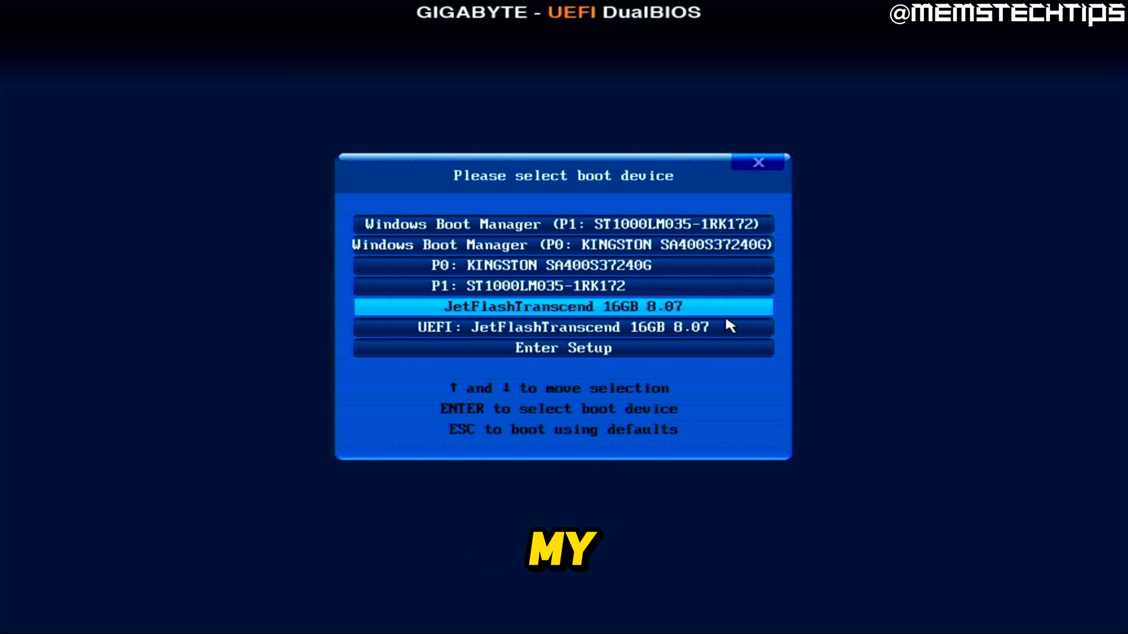
pyautogui.press('Down')
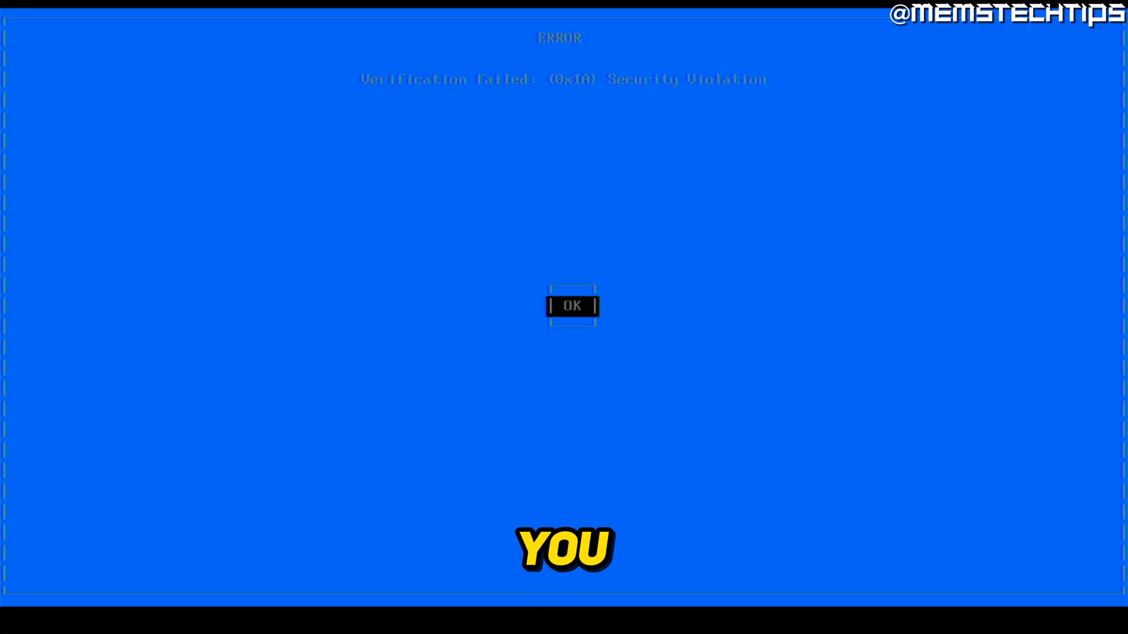
# Acknowledge the verification error, choose Enroll key from disk in MOK management, and open the VTOYEFI volume.
pyautogui.press('Return')
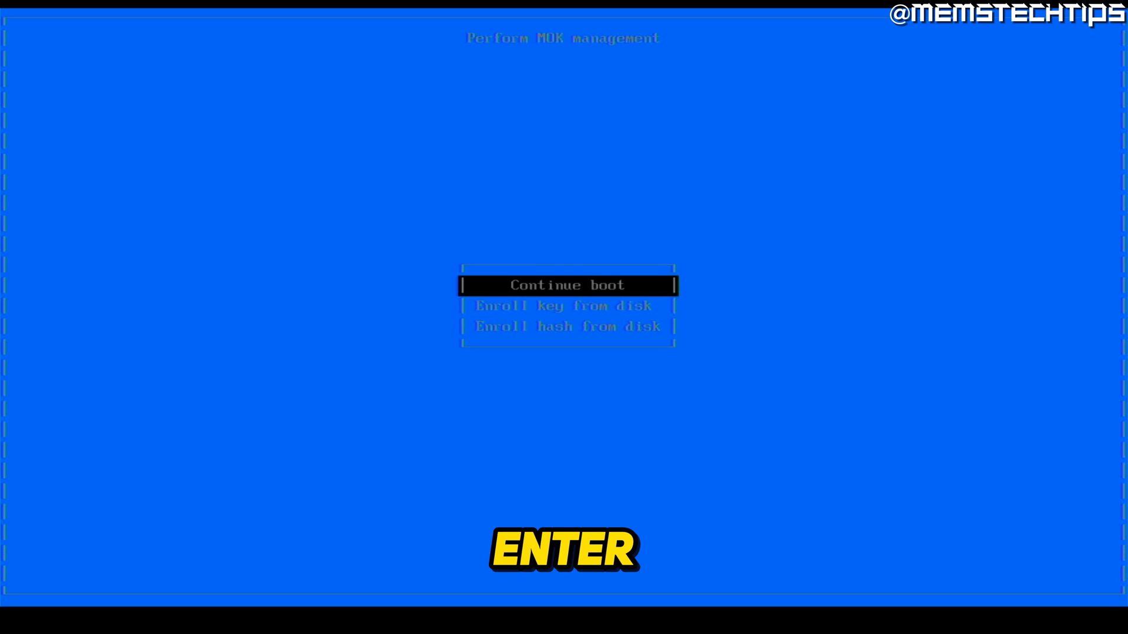
pyautogui.press('Down')
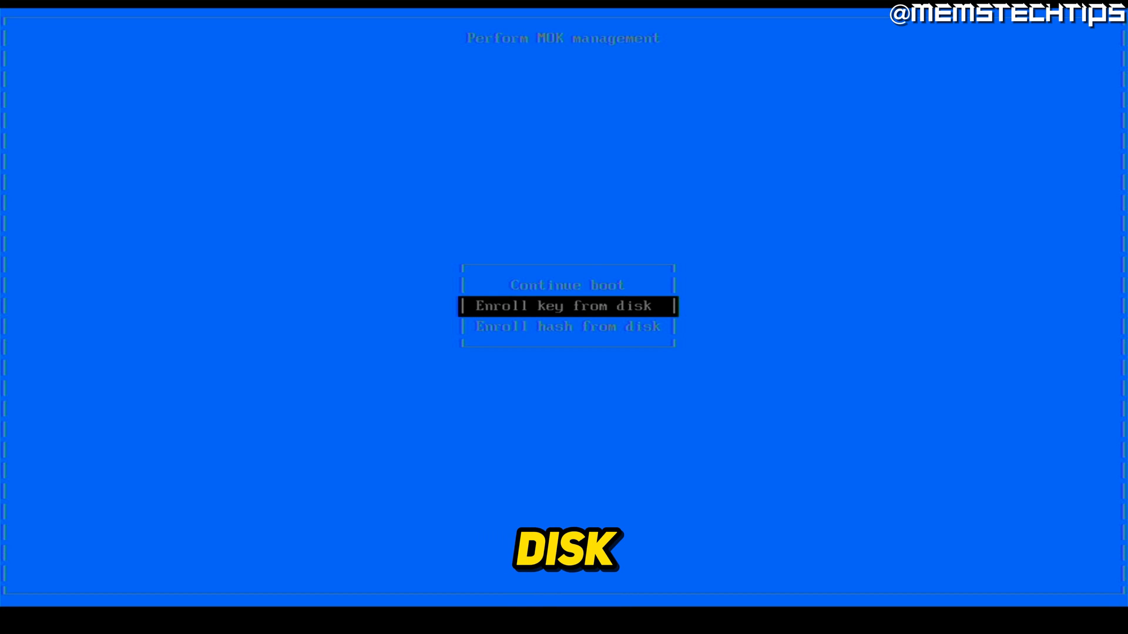
pyautogui.press('Return')
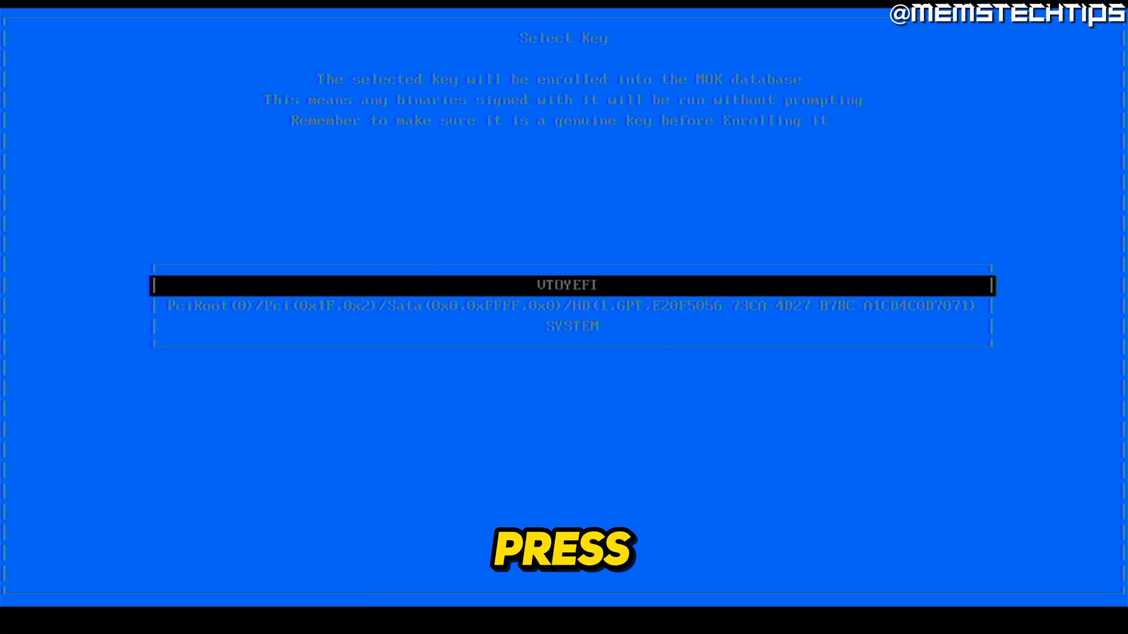
pyautogui.press('Return')
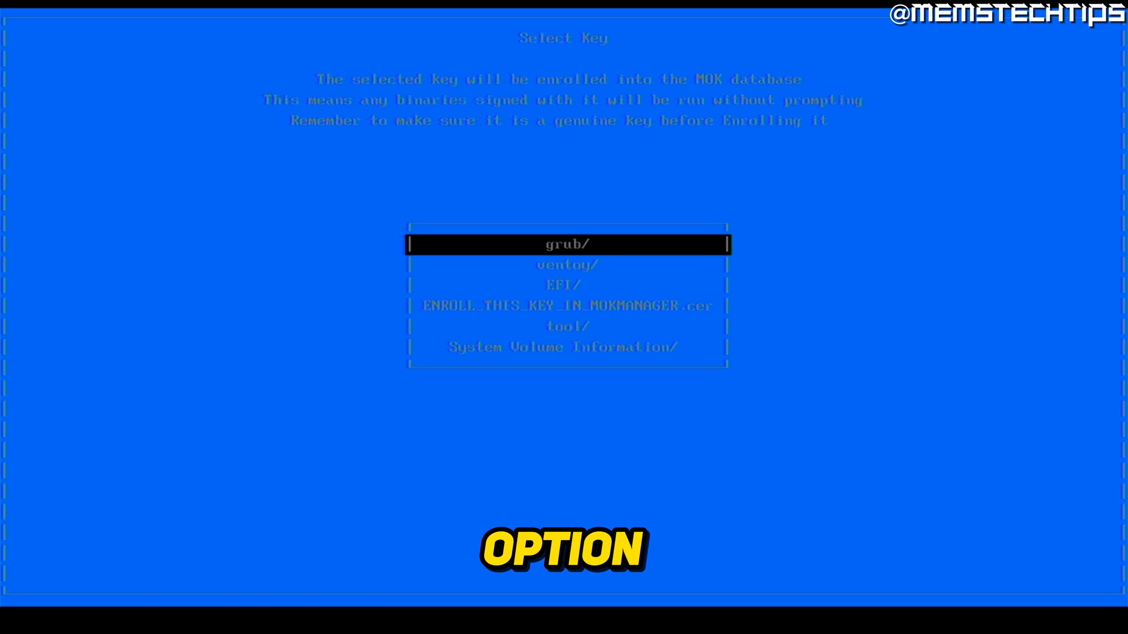
# Select ENROLL_THIS_KEY_IN_MOKMANAGER.cer, continue, and confirm enrolling the key with Yes.
pyautogui.press('Down')
pyautogui.press('Down')
pyautogui.press('Down')
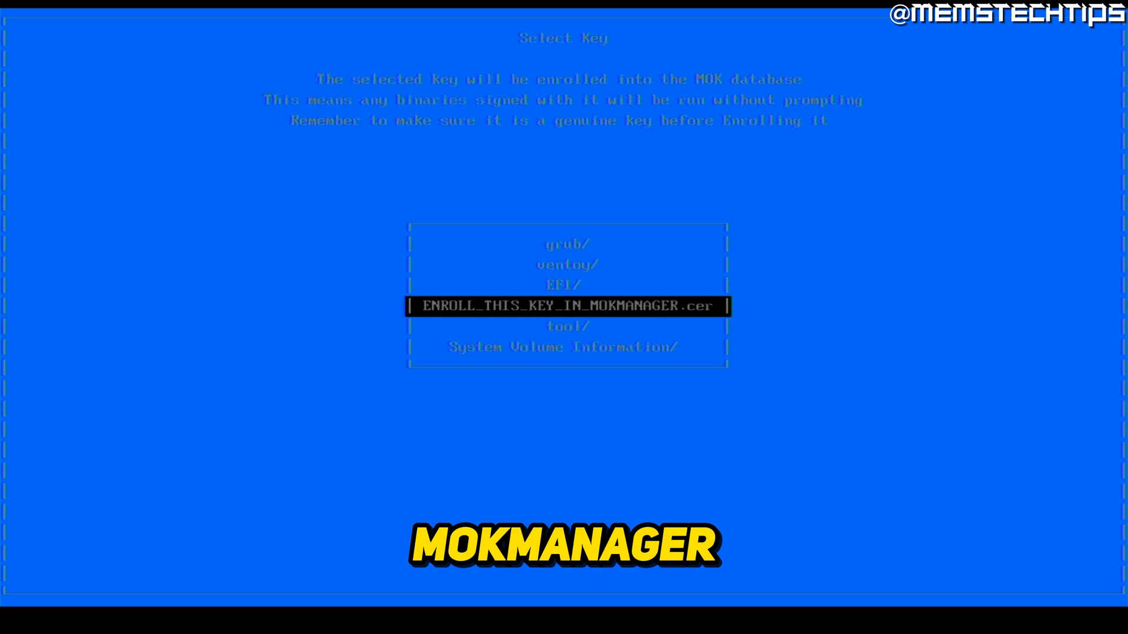
pyautogui.press('Return')
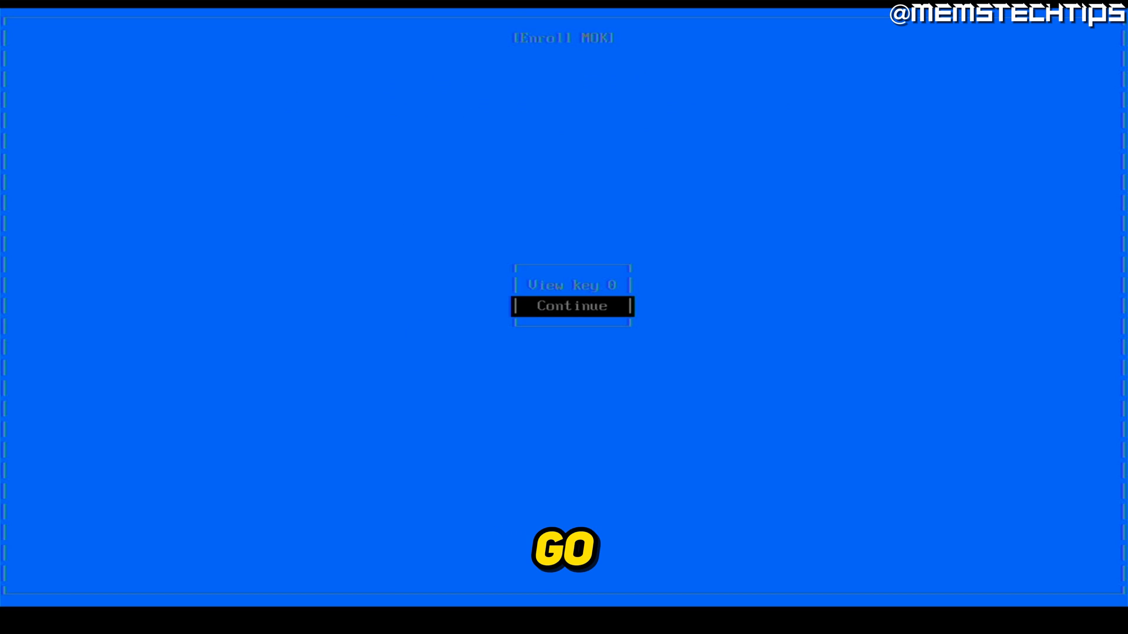
pyautogui.press('Return')
pyautogui.press('Down')
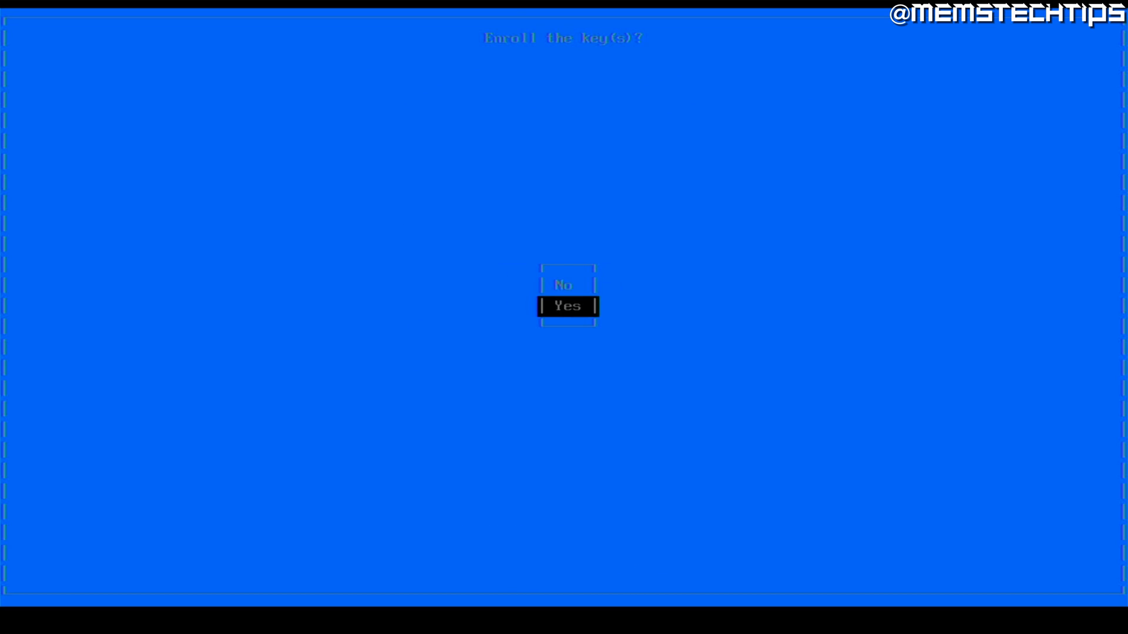
pyautogui.press('Return')
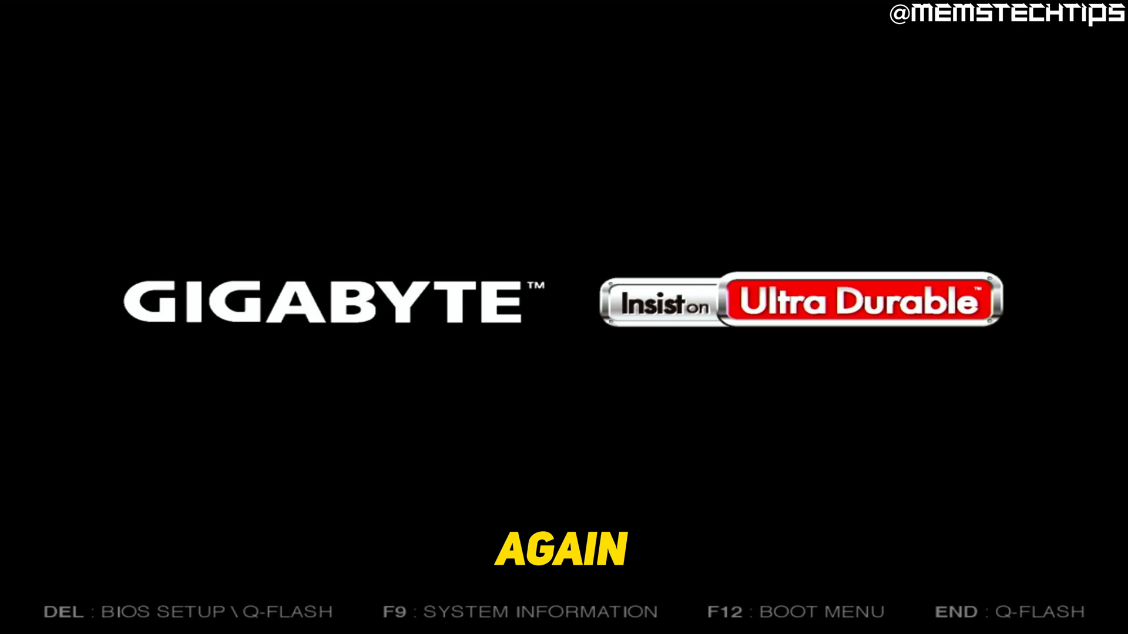
# Reopen the boot menu at startup and boot from UEFI: JetFlashTranscend 16GB 8.07 to reach Ventoy.
pyautogui.press('F12')
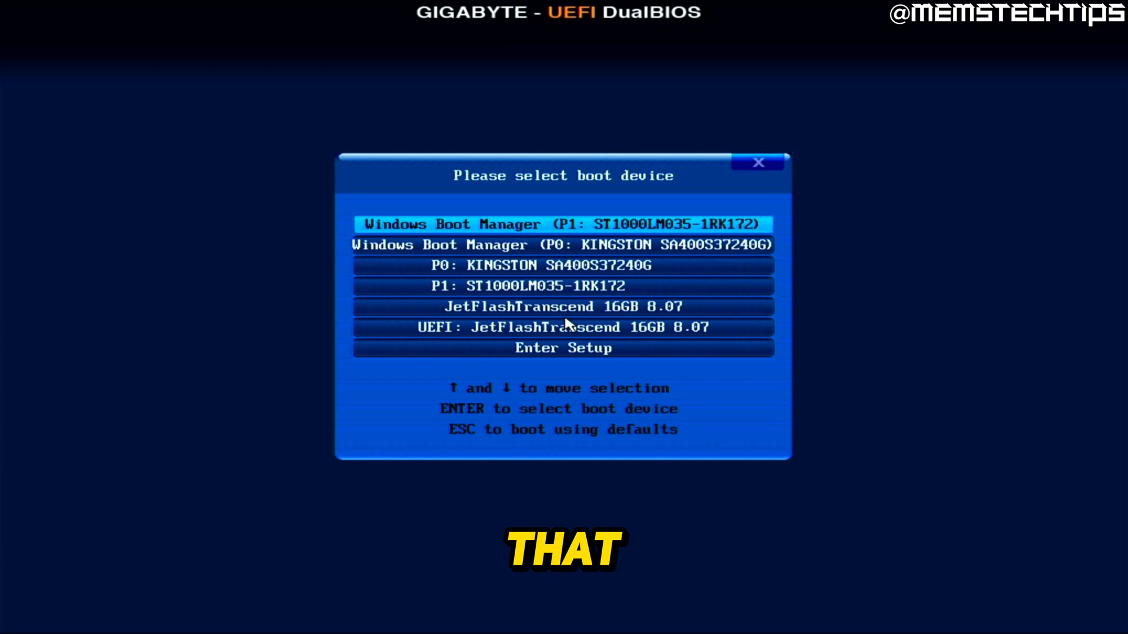
pyautogui.press('Up')
pyautogui.press('Up')
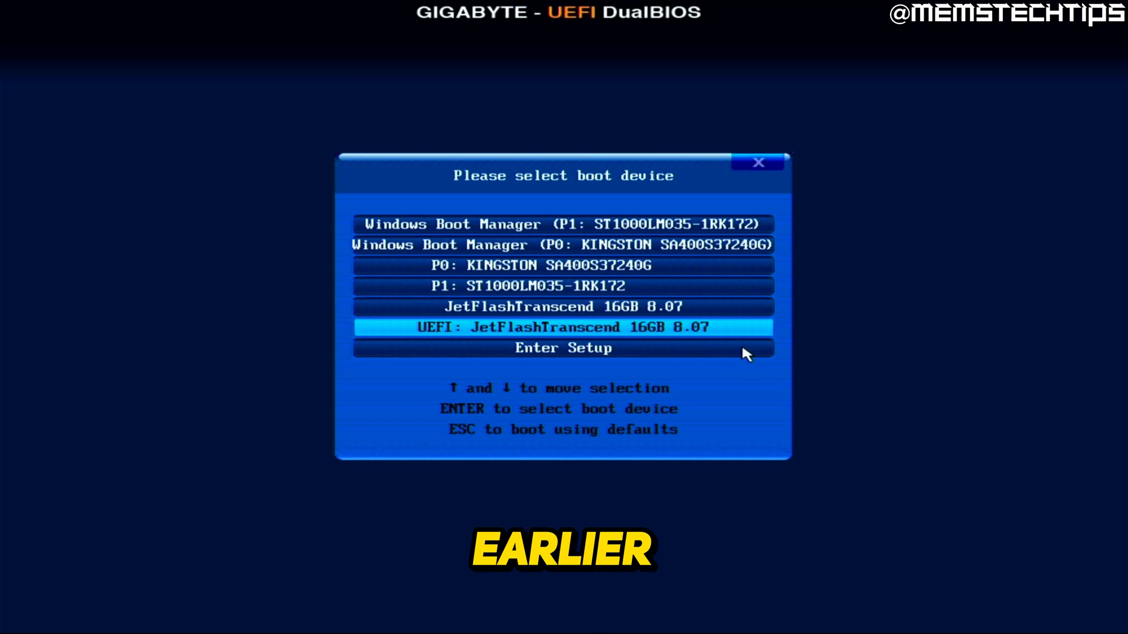
pyautogui.press('Return')
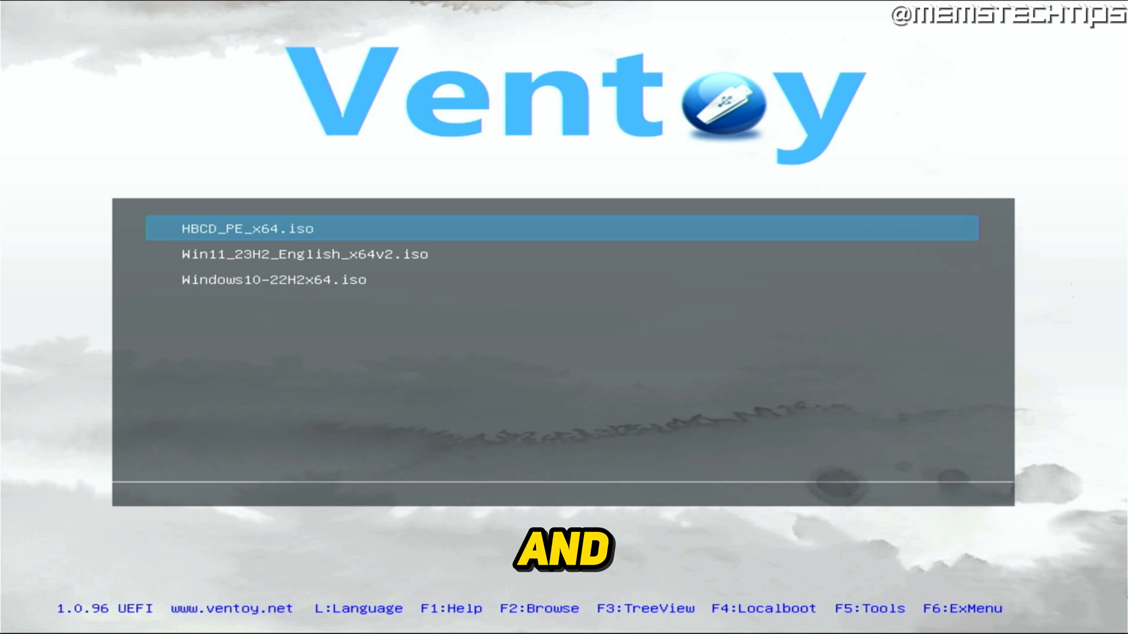
# Boot HBCD_PE_x64.iso in normal mode and accept the Wireless network profile in PE Network Manager.
pyautogui.press('Return')
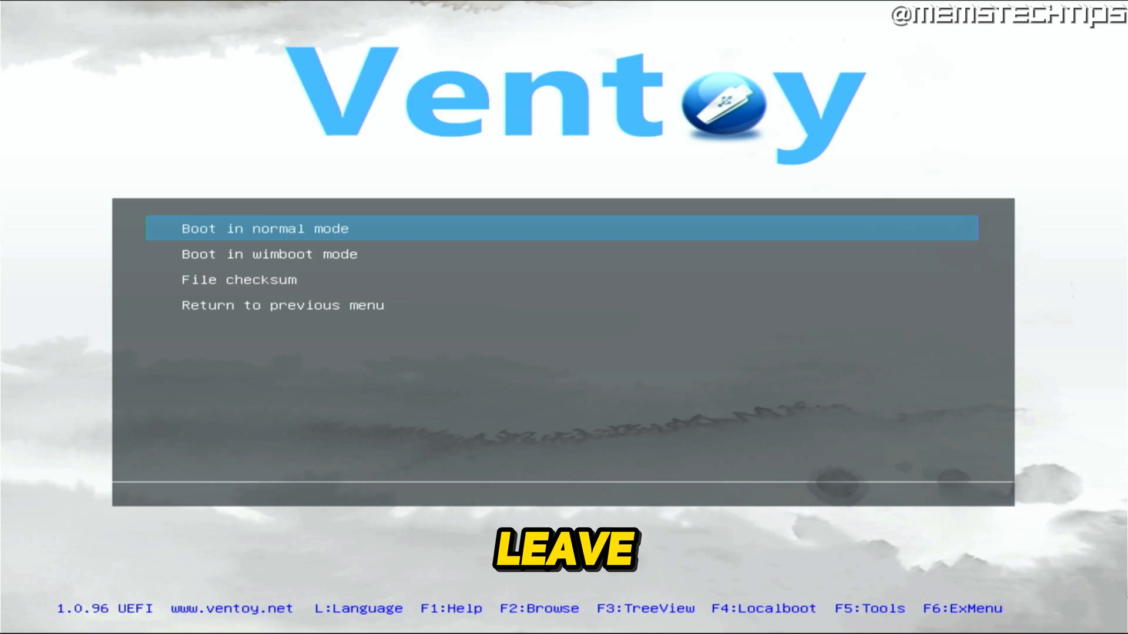
pyautogui.press('Return')
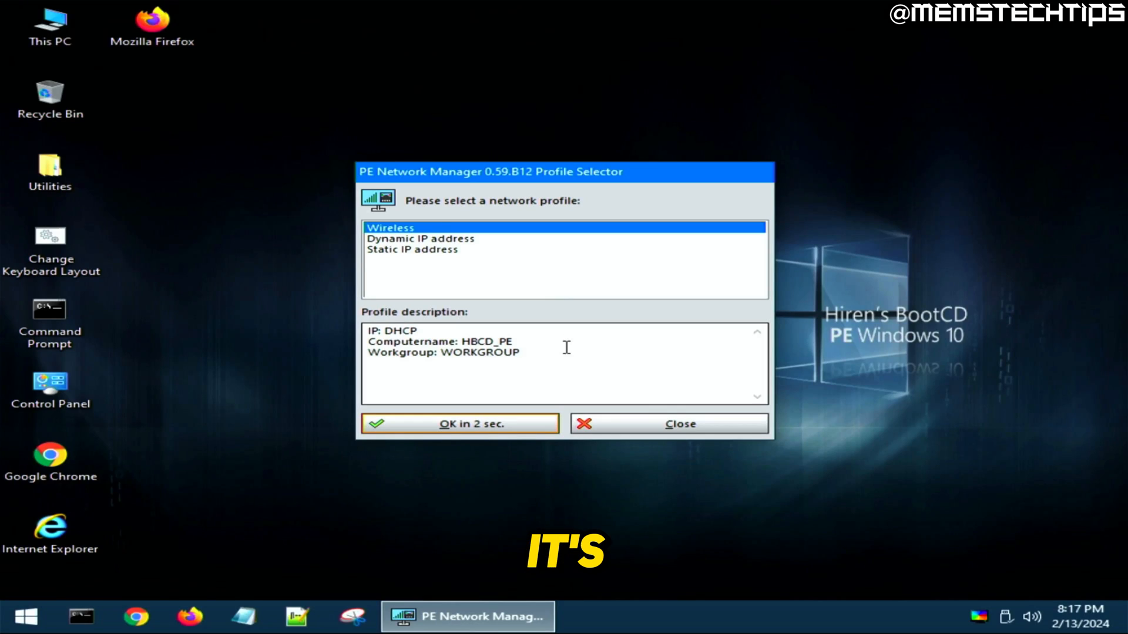
pyautogui.click(498, 427)
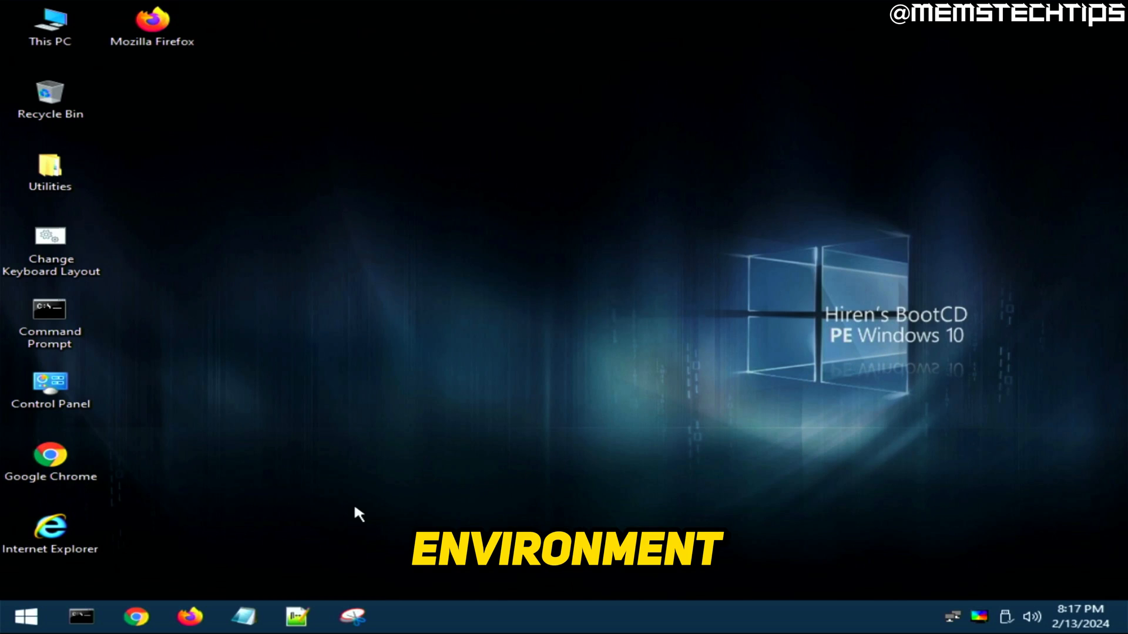
# Browse the list of all programs included in Hiren's BootCD PE.
pyautogui.click(22, 616)
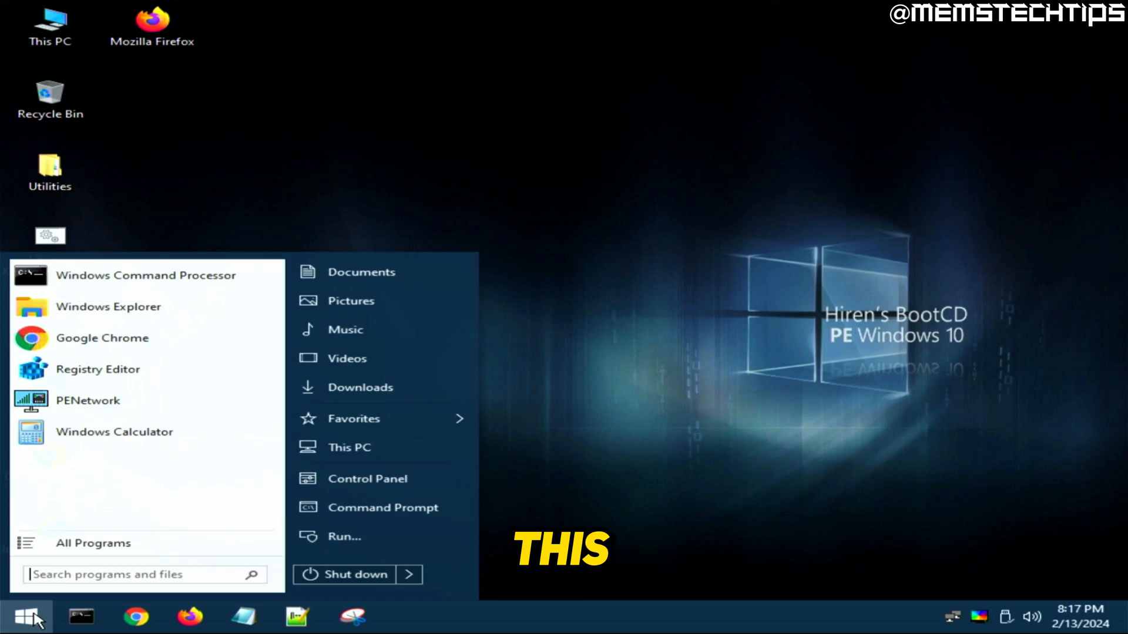
pyautogui.click(80, 544)
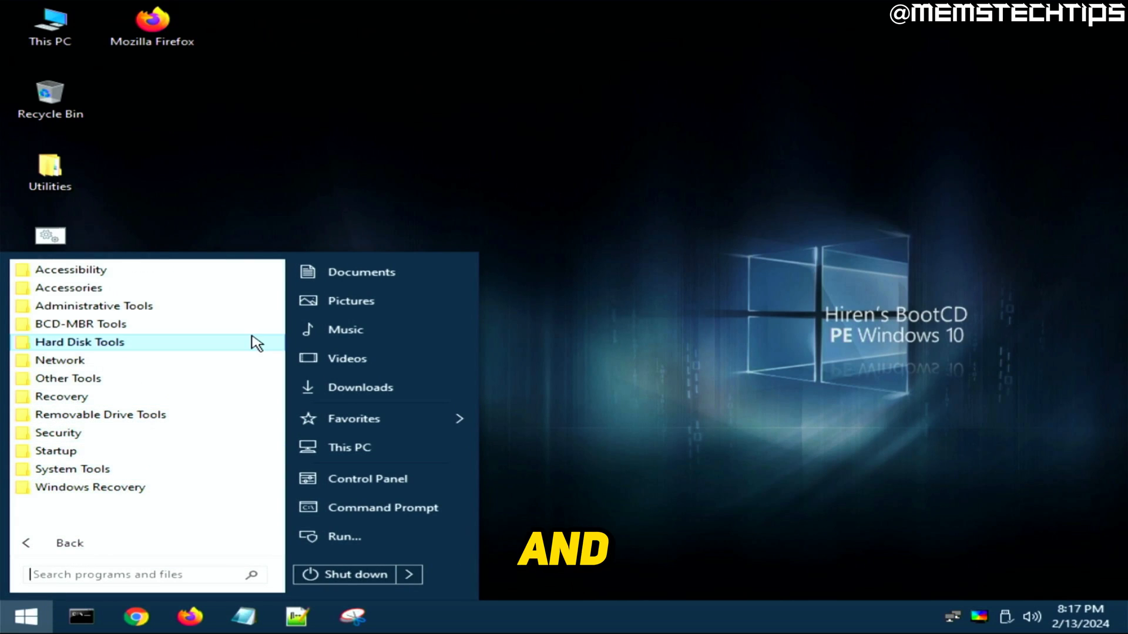